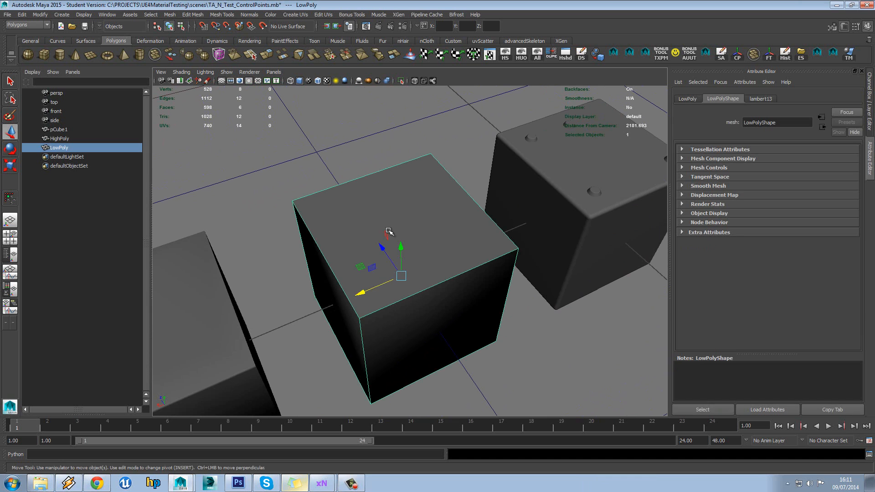
- Examine the low-poly box beside the high-poly box, including the high-poly bevelled edges and corner bolts
left_click_drag(416, 230, 488, 244, "alt")
left_click_drag(554, 221, 543, 220, "alt")
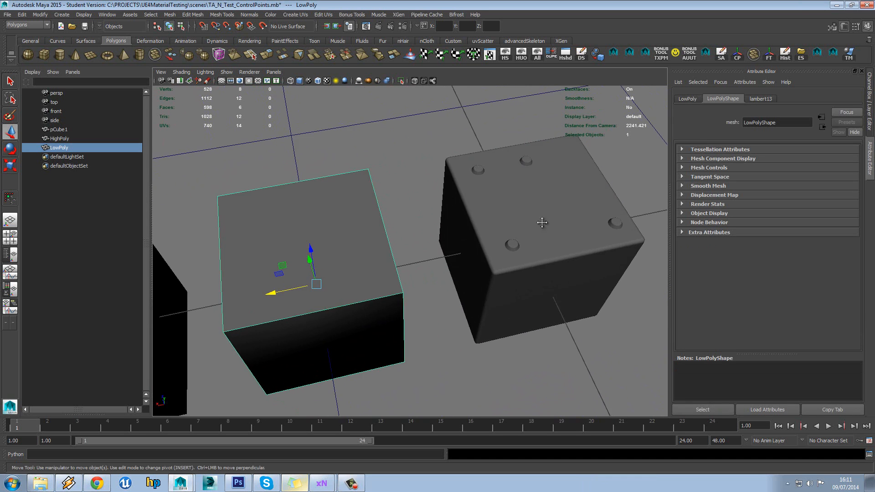
scroll(542, 220, "up", 5)
middle_click_drag(543, 221, 437, 251, "alt")
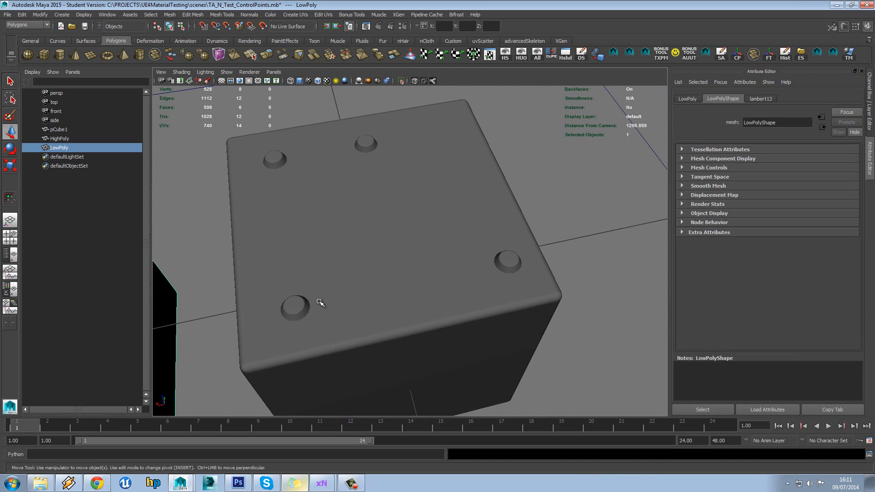
middle_click_drag(319, 293, 436, 278, "alt")
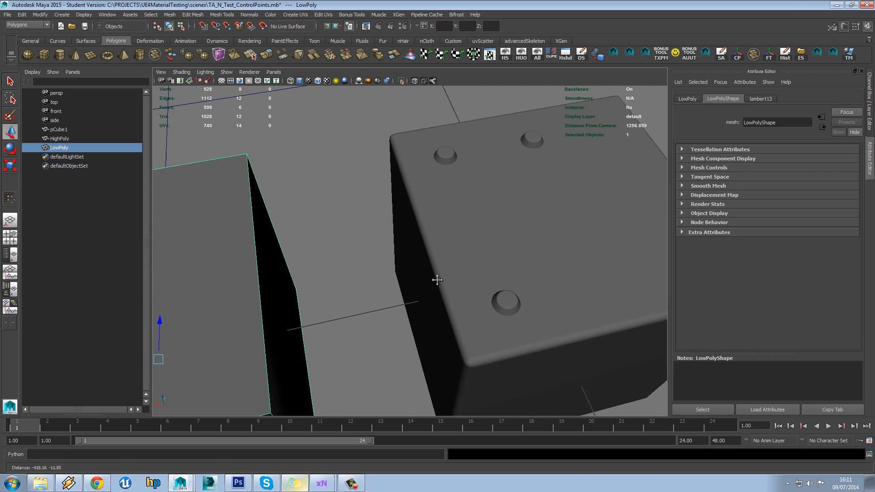
scroll(407, 275, "down", 5)
left_click_drag(406, 275, 438, 258, "alt")
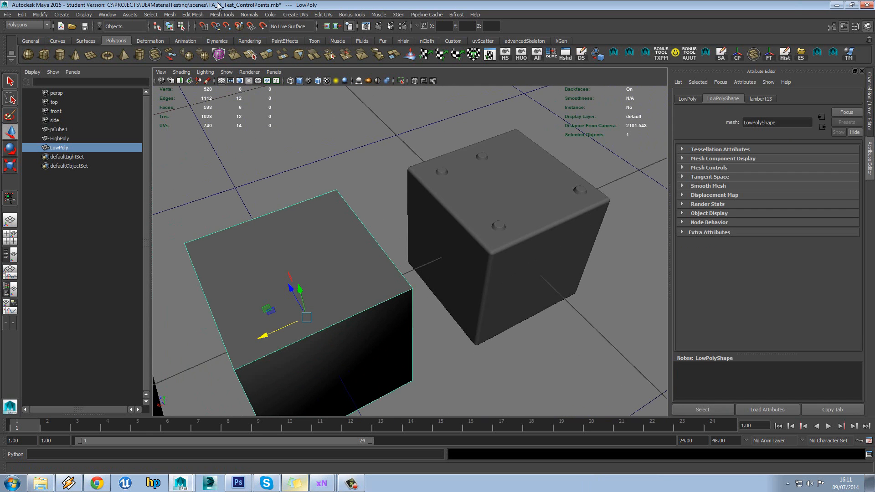
left_click_drag(359, 254, 375, 264, "alt")
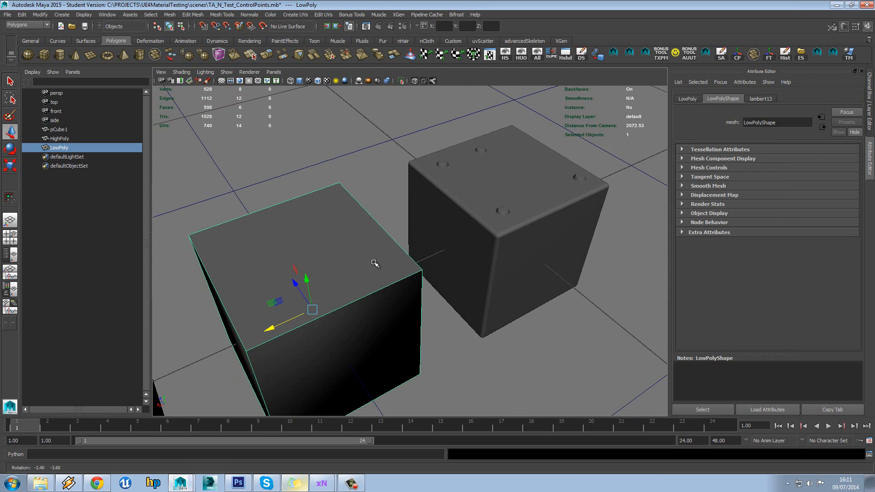
left_click(328, 180)
left_click(331, 244)
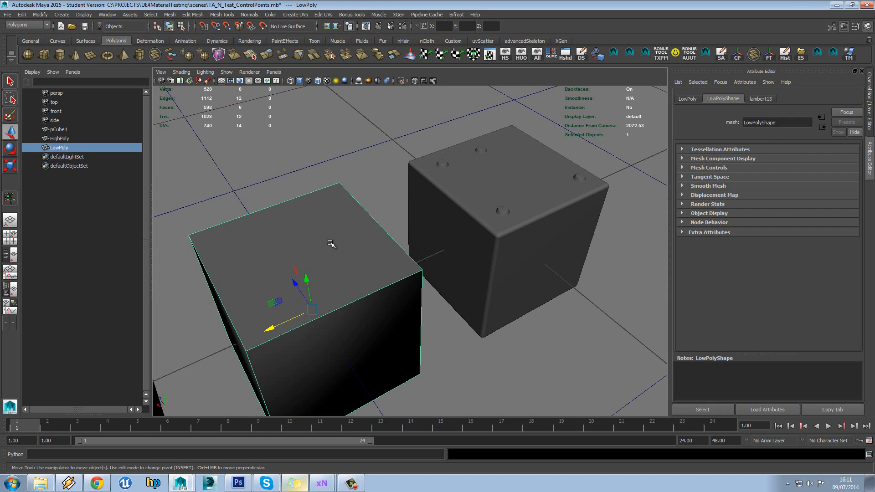
left_click(504, 181)
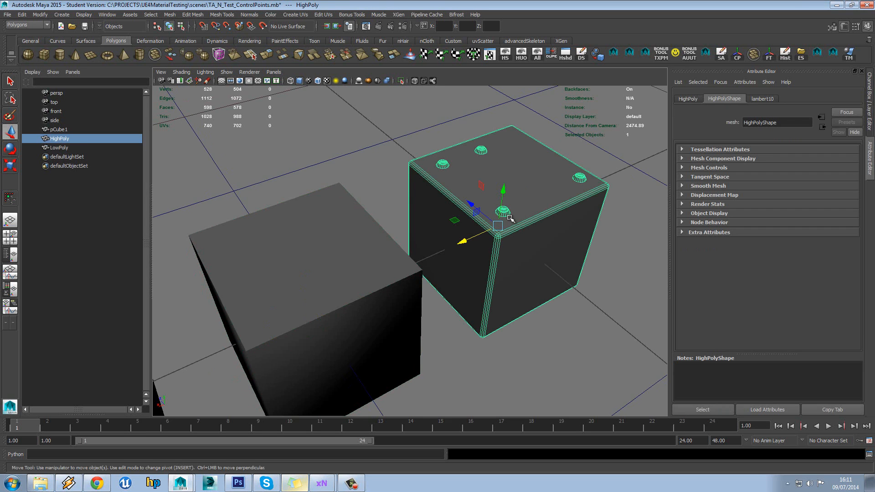
- Check the LowPoly box's UV layout in the UV Texture Editor
left_click(357, 238)
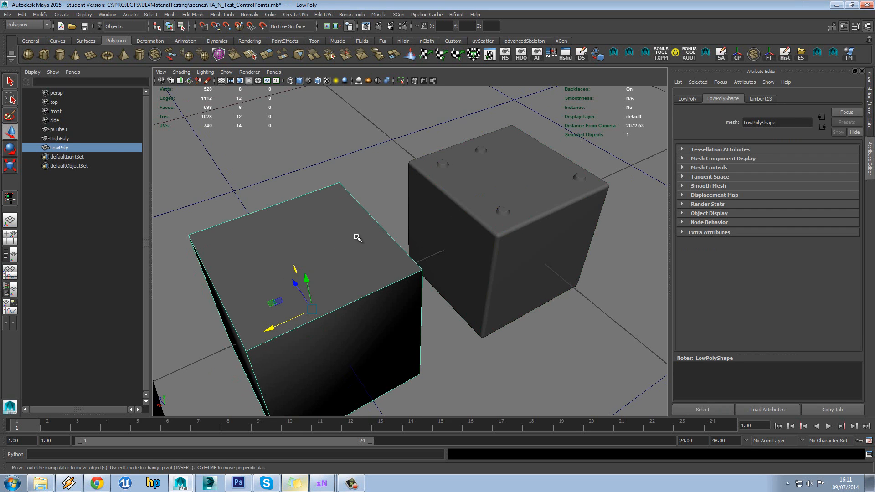
left_click(490, 55)
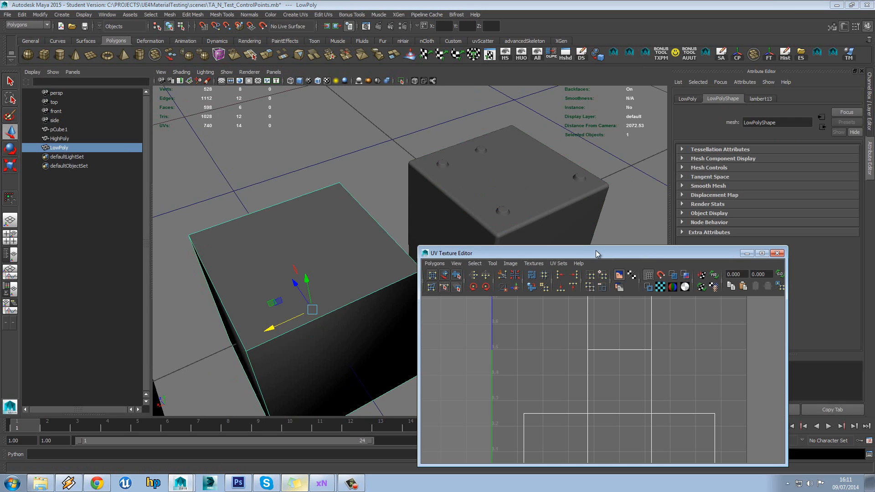
left_click_drag(597, 253, 668, 93)
key("f")
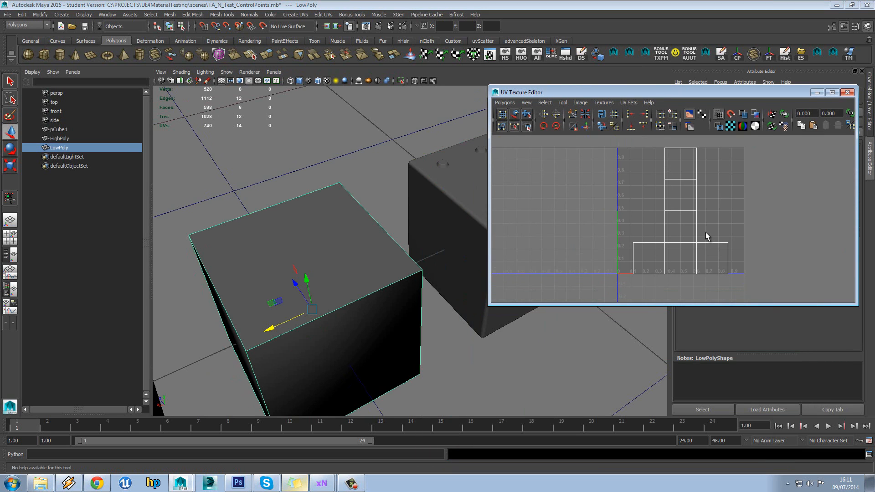
scroll(705, 232, "up", 1)
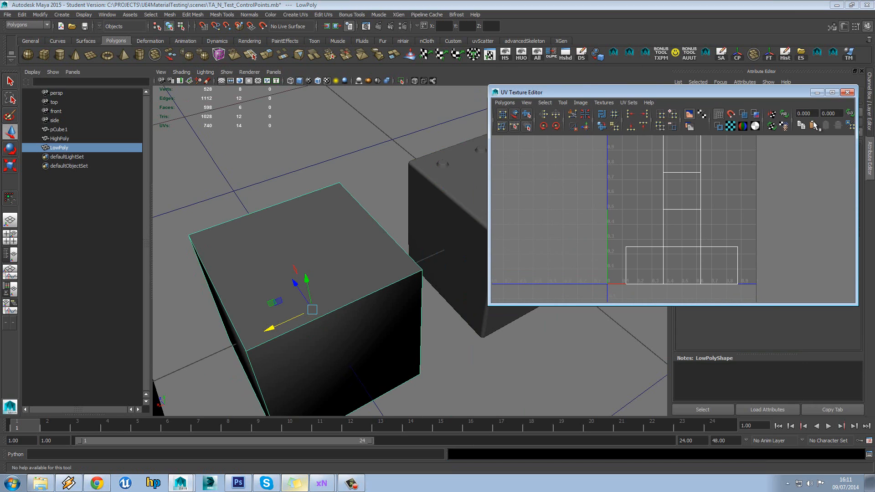
left_click(846, 94)
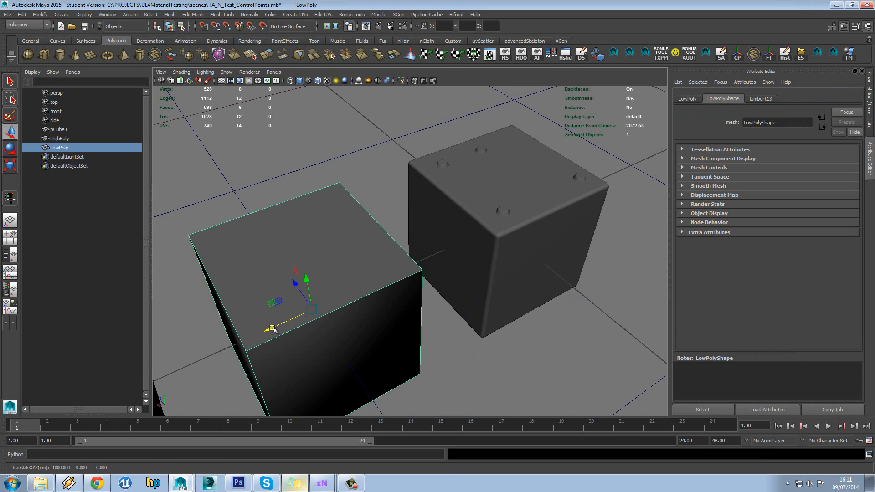
- Move the LowPoly box along its X axis so that it overlaps the HighPoly box
left_click_drag(272, 329, 458, 257)
key("f")
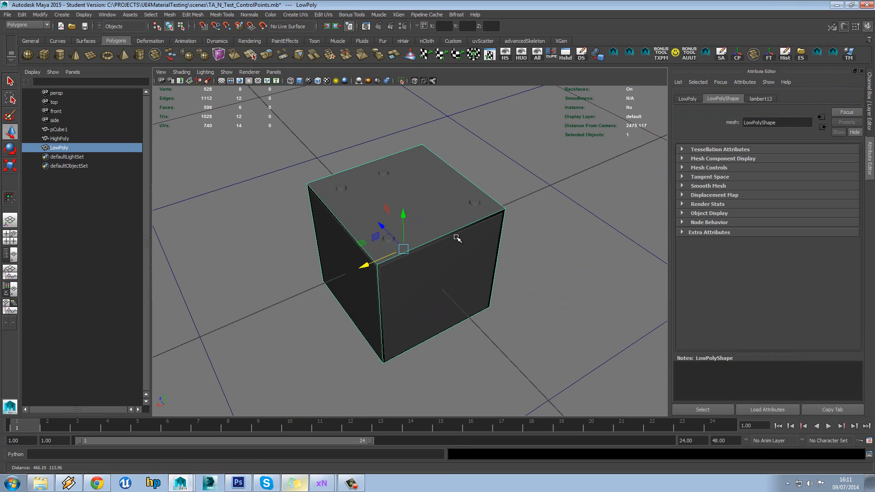
scroll(458, 237, "up", 2)
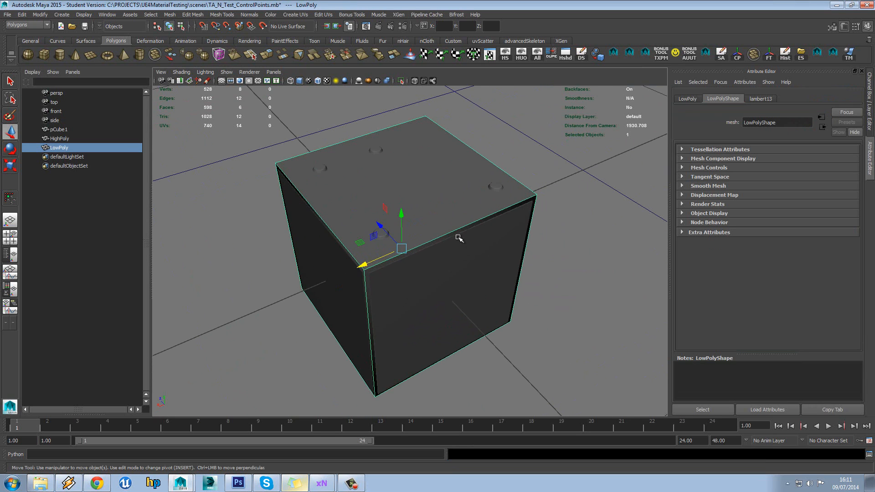
- Rename the LowPoly box's lambert material as TA_box_low_MAT
left_click(761, 99)
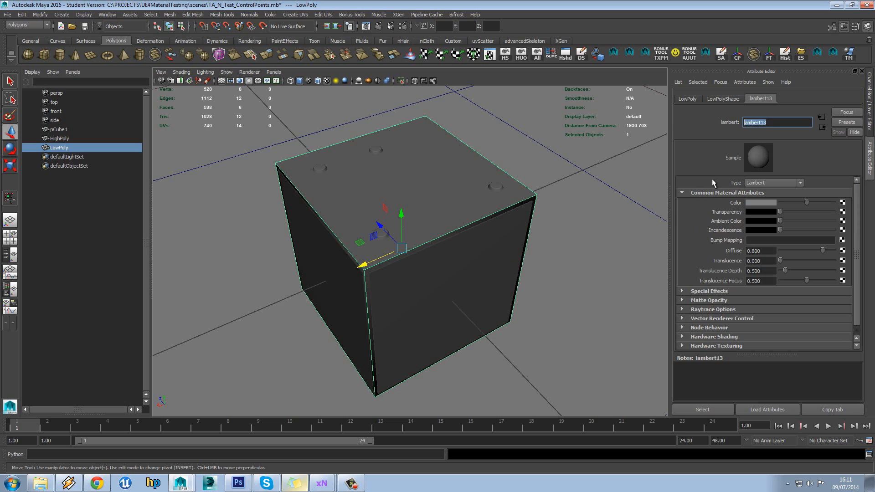
type("TA_box_LO")
key("Return")
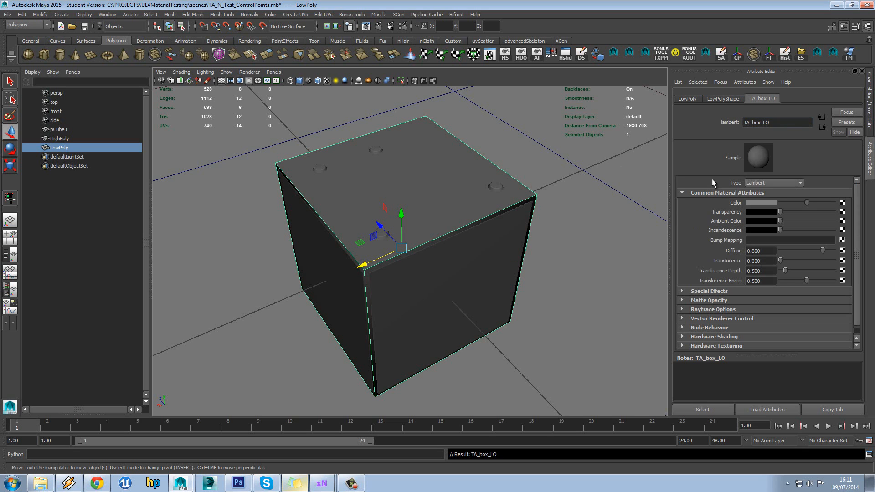
left_click(790, 122)
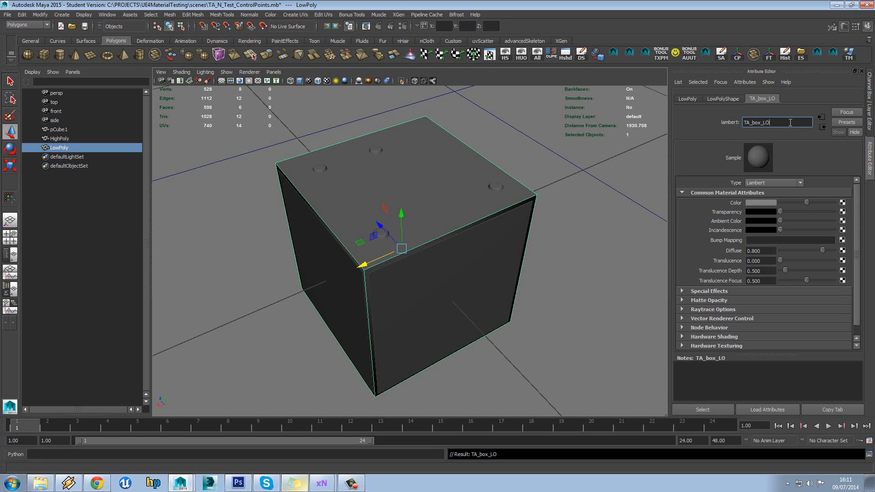
type("low_MAT")
key("Return")
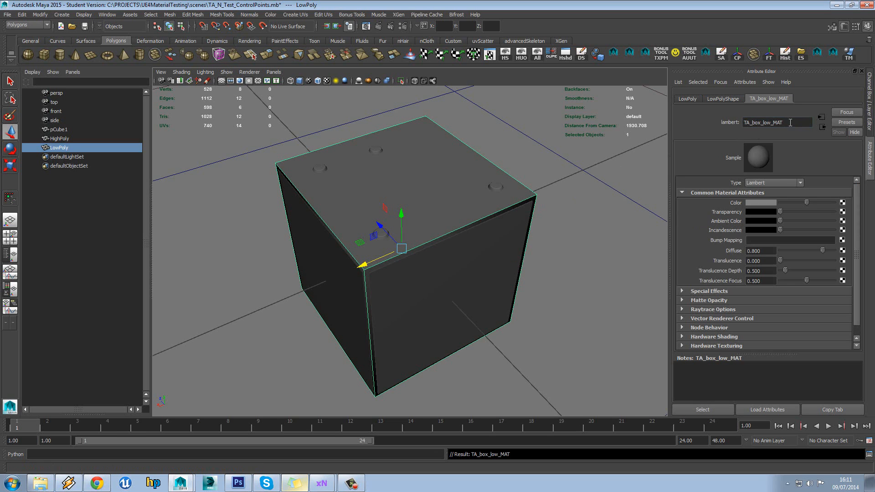
- Switch to the Rendering menu set and open Transfer Maps, placing its window clear of the box
left_click_drag(476, 225, 476, 228, "alt")
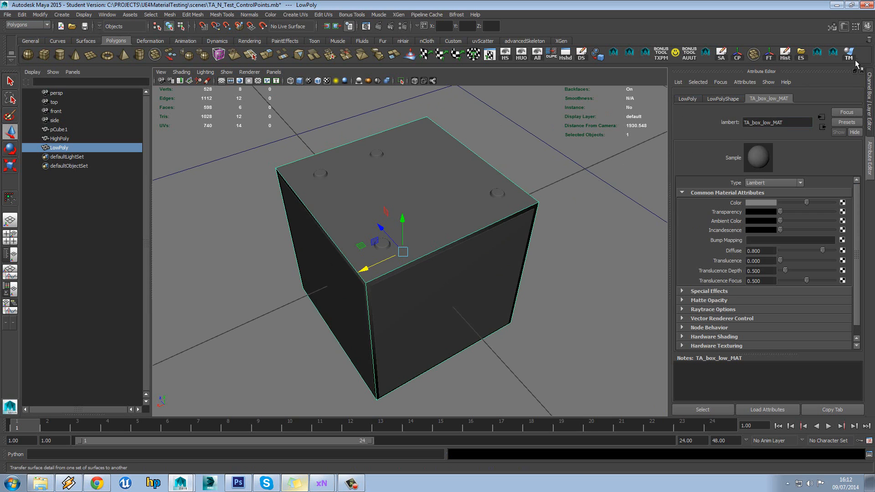
left_click(37, 25)
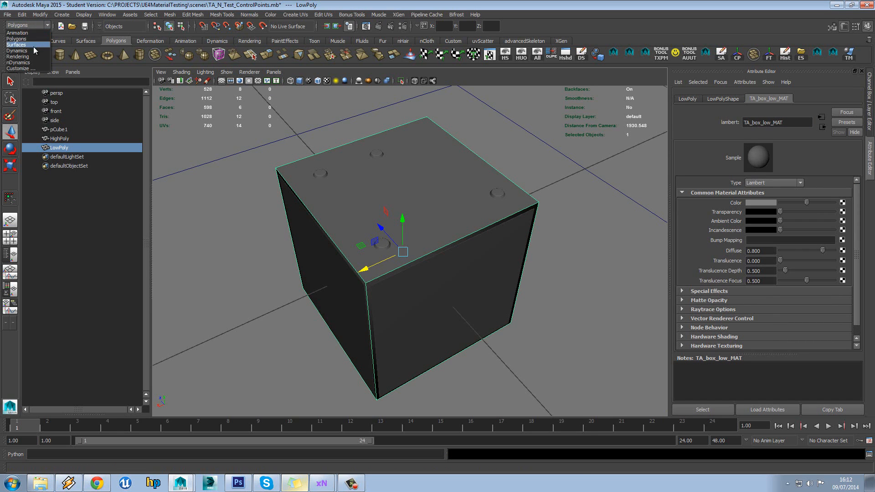
left_click(18, 57)
left_click(156, 15)
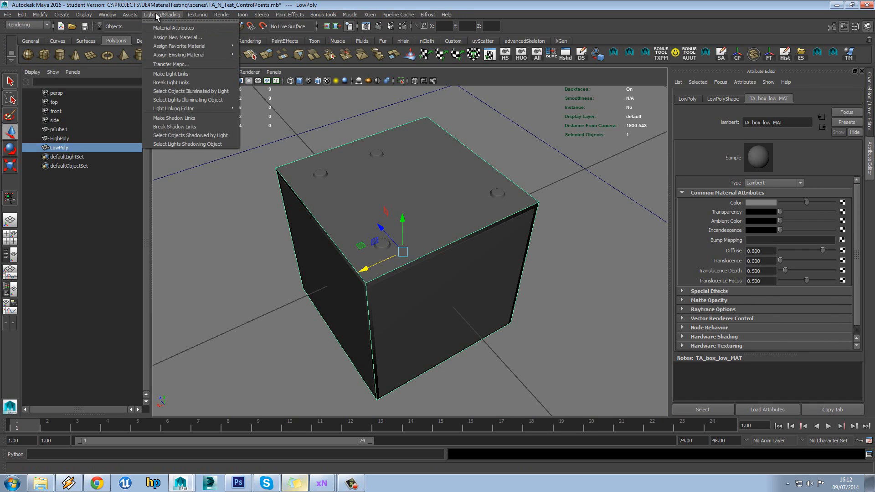
left_click(171, 64)
mouse_move(431, 213)
left_mouse_down()
mouse_move(194, 133)
mouse_move(162, 91)
left_mouse_up()
left_click_drag(474, 195, 509, 206, "alt")
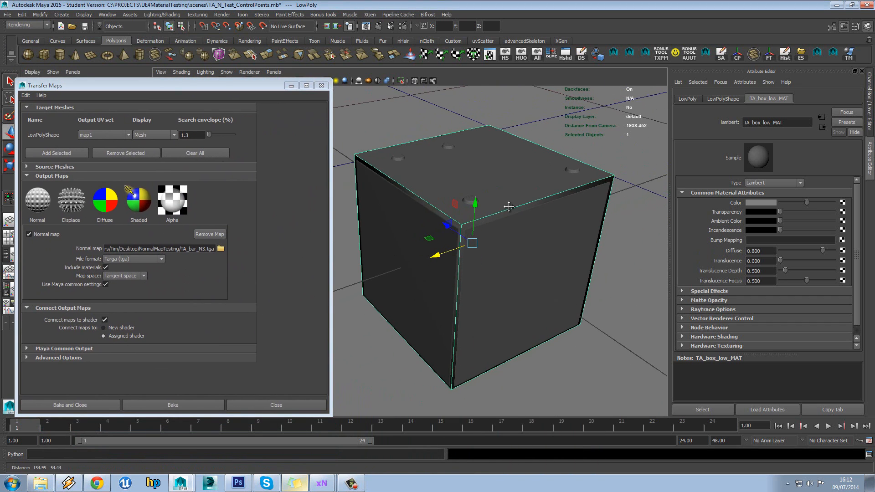
left_click_drag(146, 90, 229, 85)
- Clear the target mesh list in Transfer Maps and add the LowPoly box as the target mesh
left_click(281, 147)
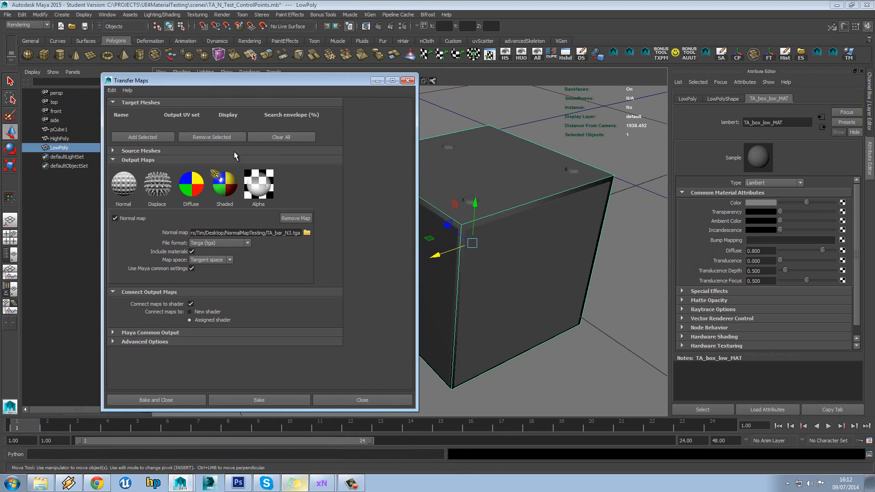
left_click(233, 151)
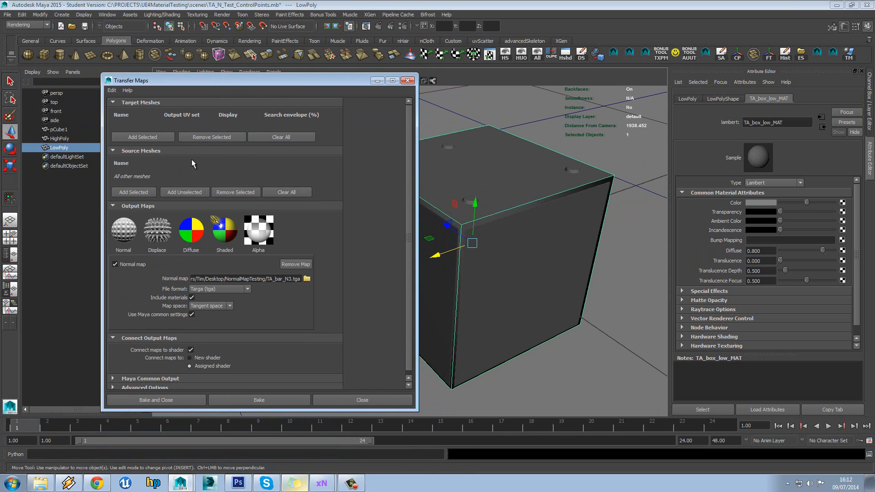
left_click(144, 137)
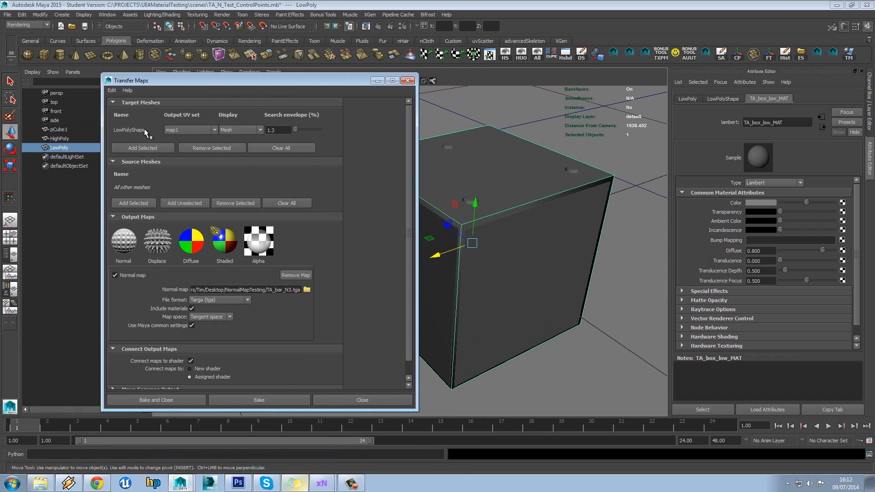
left_click_drag(529, 268, 475, 253, "alt")
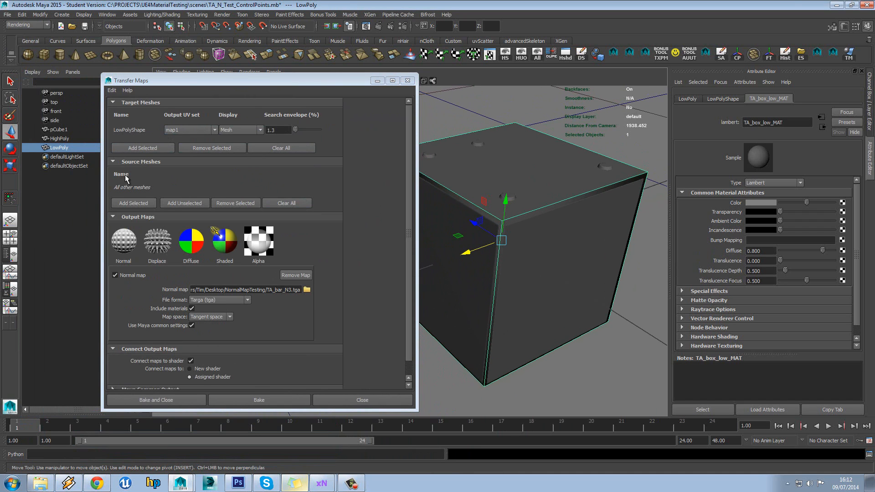
- Add the HighPoly box as the source mesh in Transfer Maps
left_click(60, 139)
left_click(133, 203)
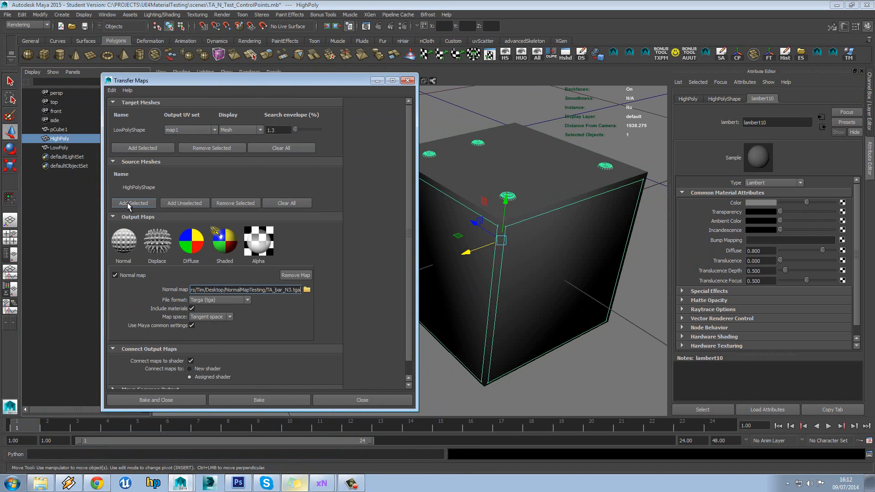
mouse_move(527, 243)
left_mouse_down("alt")
mouse_move(549, 226)
mouse_move(534, 247)
left_mouse_up("alt")
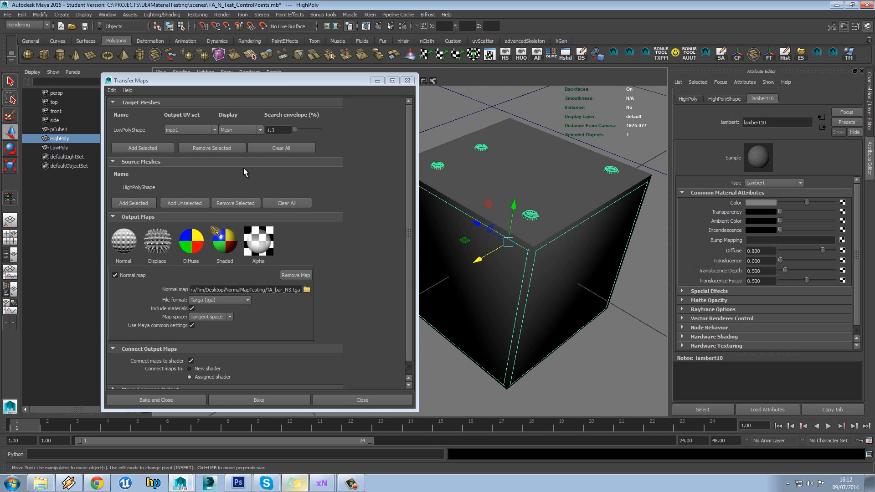
- Set the target mesh's display to Envelope and inspect the search envelope around the bolts
left_click(240, 130)
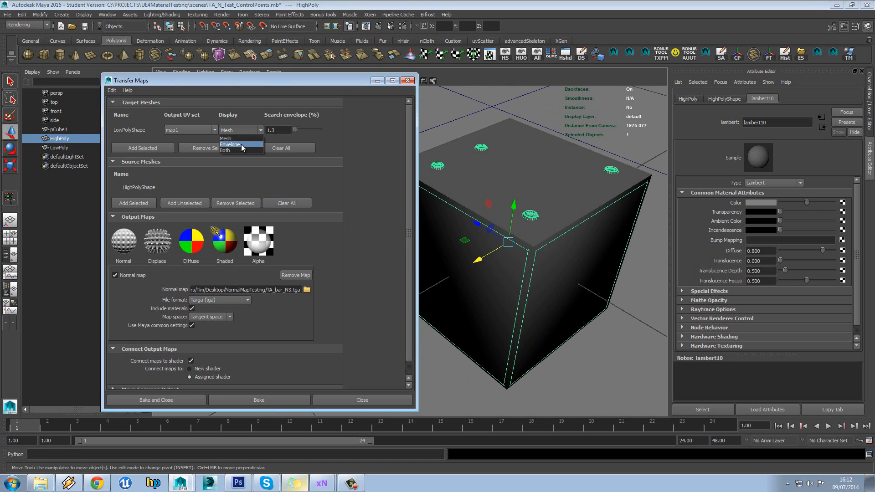
left_click(242, 144)
left_click_drag(587, 296, 574, 272, "alt")
left_click_drag(325, 79, 224, 81)
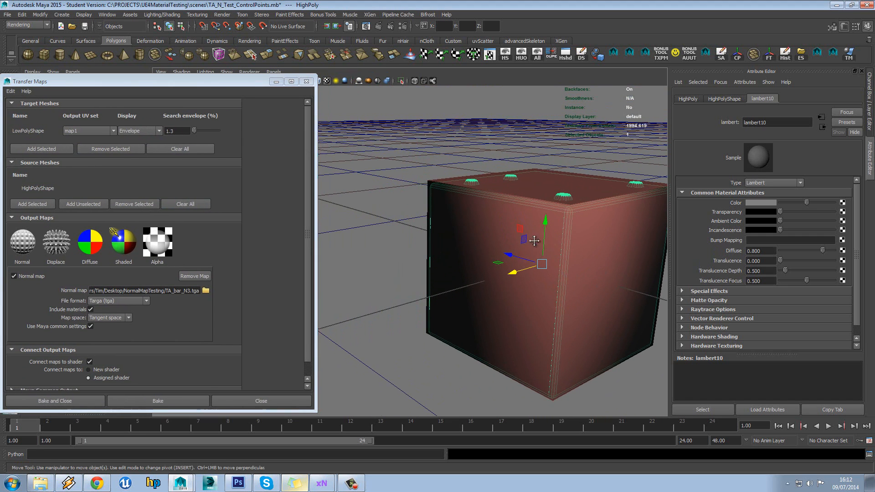
right_click_drag(531, 239, 367, 195, "alt")
middle_click_drag(367, 196, 418, 214, "alt")
left_click(140, 131)
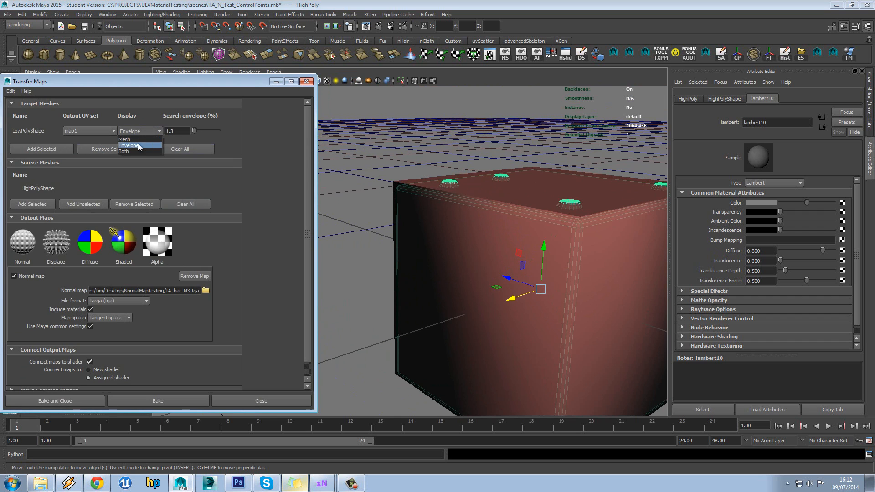
left_click(137, 144)
- Raise the search envelope's top face to enclose the bolts, and delete an envelope face
left_click(396, 182)
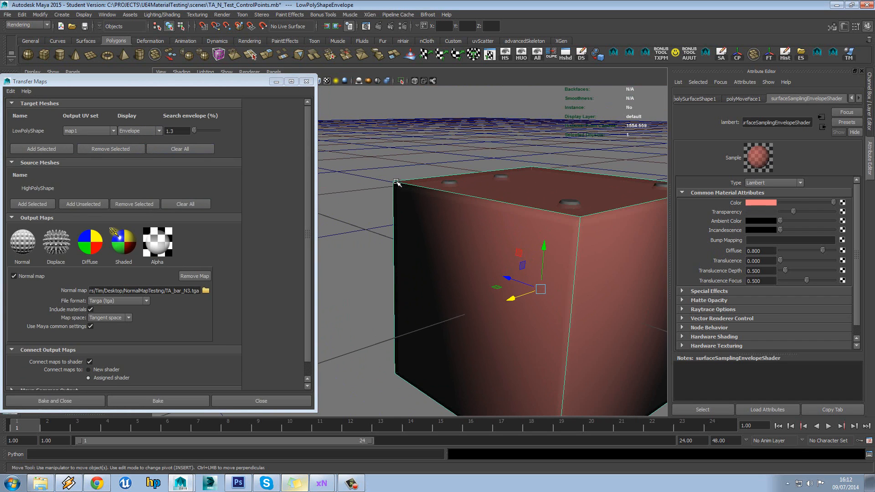
left_click_drag(397, 182, 388, 196, "alt")
right_click_drag(386, 197, 385, 220)
left_click(524, 223)
left_click_drag(524, 223, 523, 208, "alt")
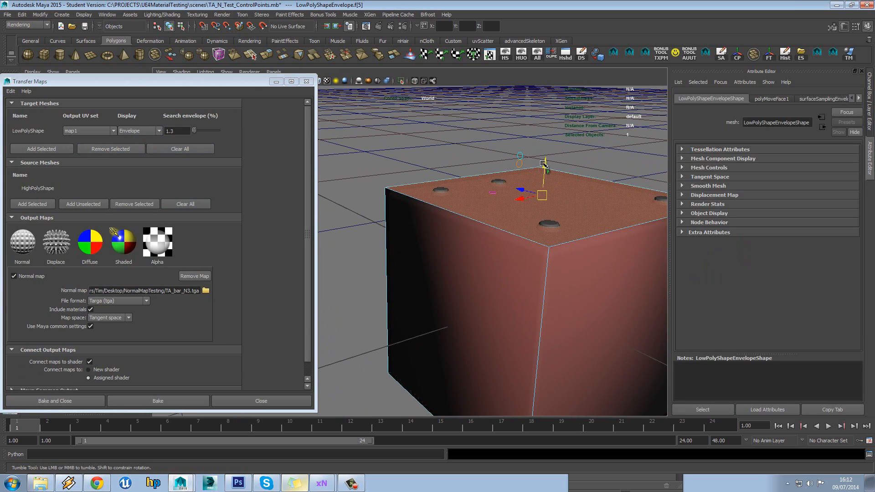
left_click_drag(547, 164, 413, 210)
key("Delete")
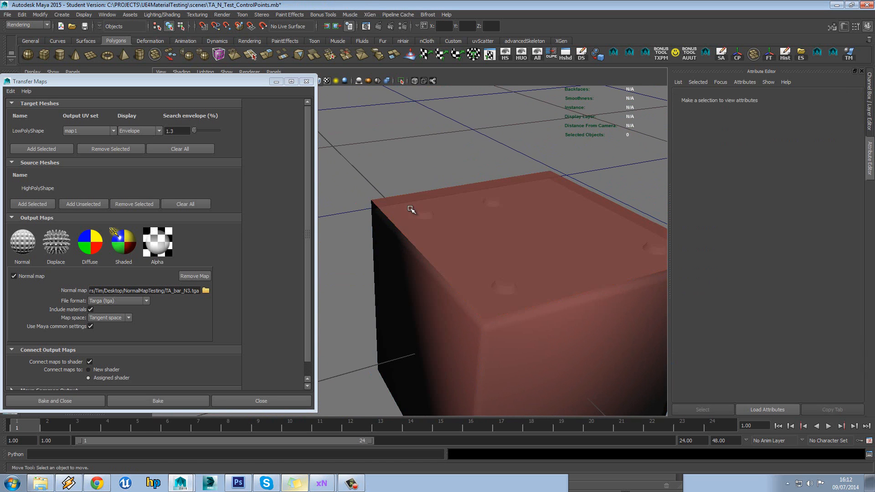
- Examine the edited search envelope's coverage of the high-poly box from several sides
left_click(391, 152)
left_click_drag(390, 152, 435, 225, "alt")
left_click_drag(514, 219, 369, 151, "alt")
left_click(338, 131)
left_click(338, 132)
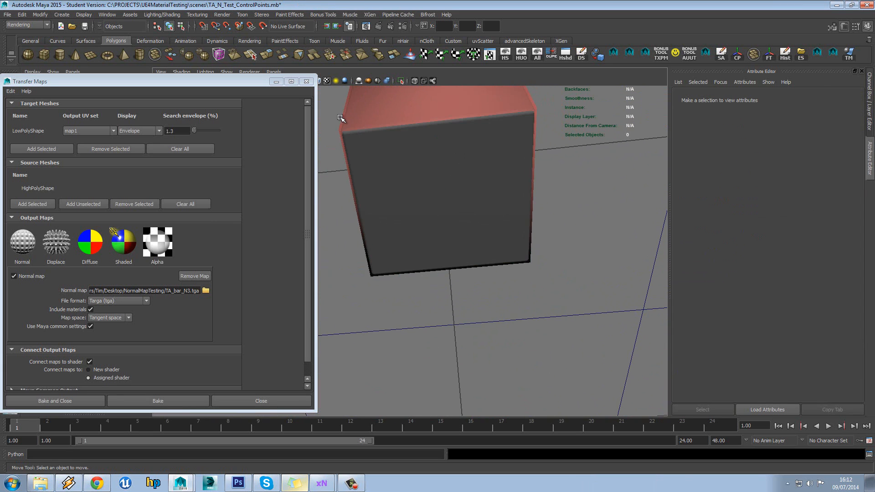
- Switch from face to object selection, select the whole search envelope, and frame it in the view
left_click(337, 132)
left_click(338, 134)
left_click(350, 140)
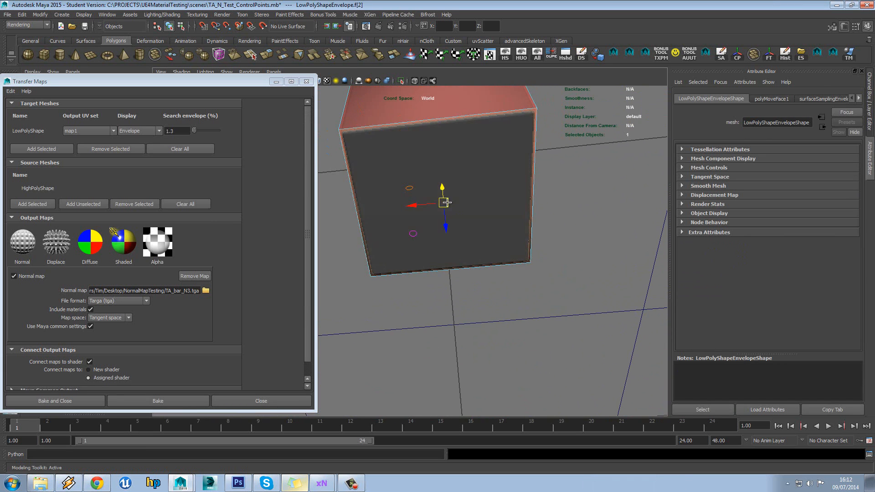
mouse_move(452, 207)
left_mouse_down("alt")
mouse_move(428, 215)
mouse_move(408, 205)
mouse_move(448, 184)
mouse_move(450, 207)
mouse_move(441, 207)
left_mouse_up("alt")
right_click_drag(441, 207, 456, 199)
left_click(453, 213)
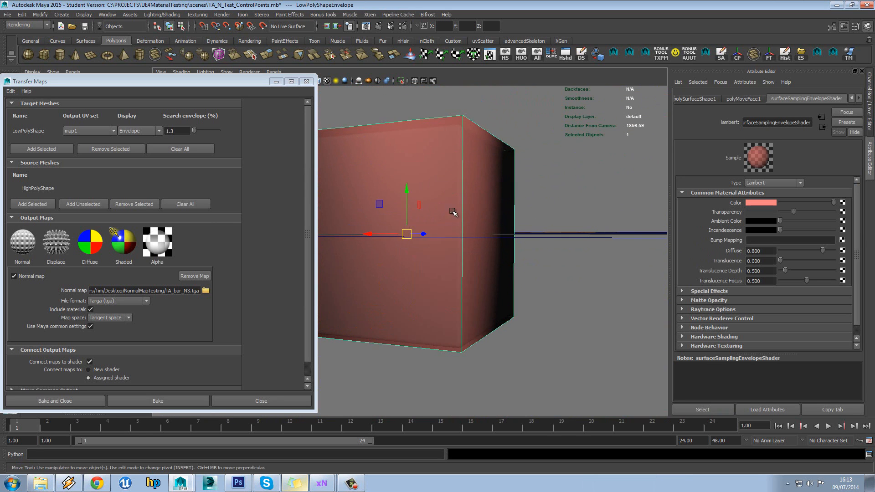
left_click_drag(453, 213, 507, 233, "alt")
key("f")
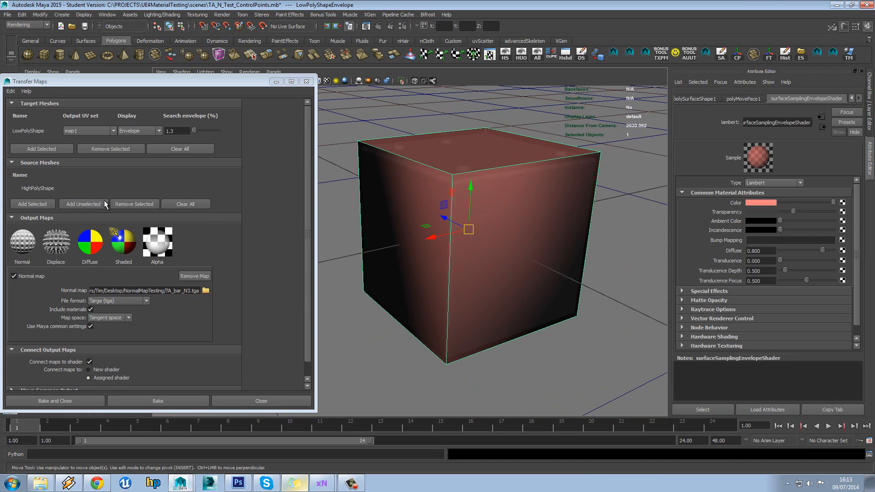
- Replace the existing normal map output with a new one and set its file format to JPEG
left_click_drag(198, 84, 260, 46)
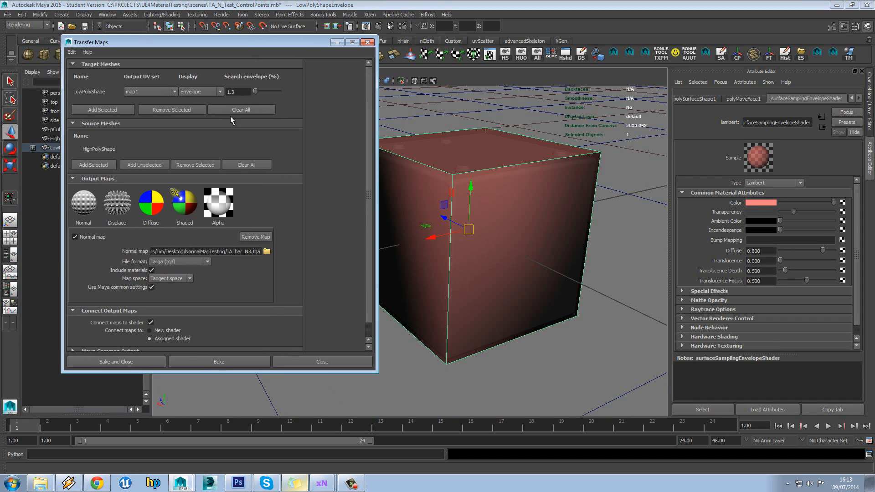
left_click(258, 238)
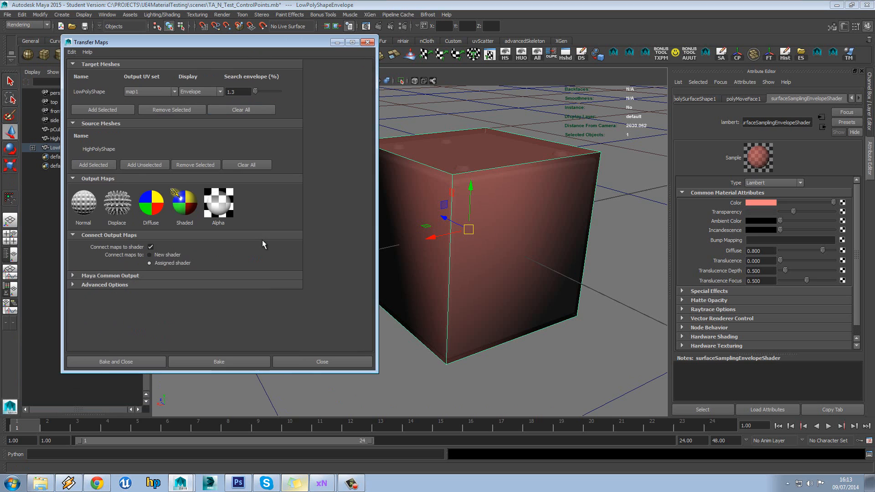
left_click(84, 202)
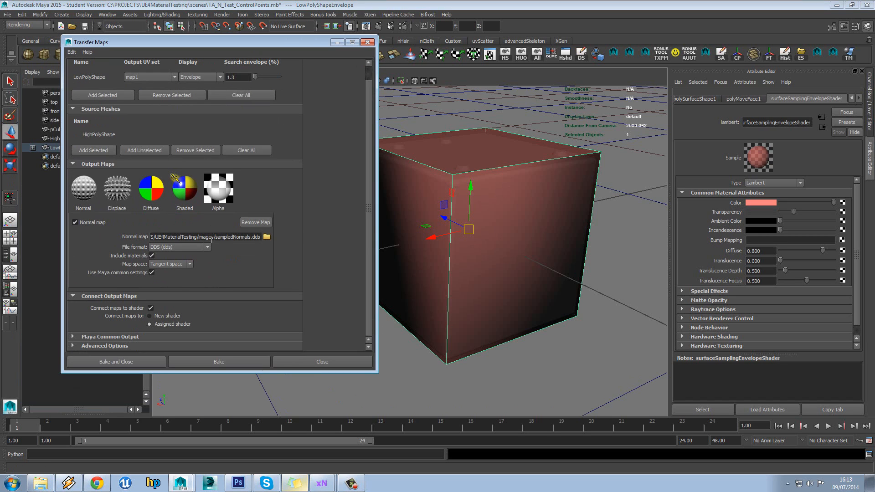
left_click(197, 245)
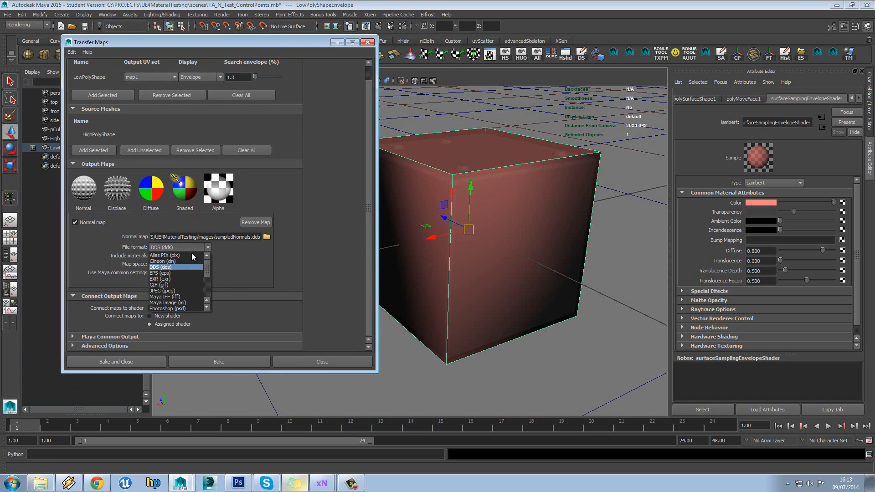
left_click(187, 291)
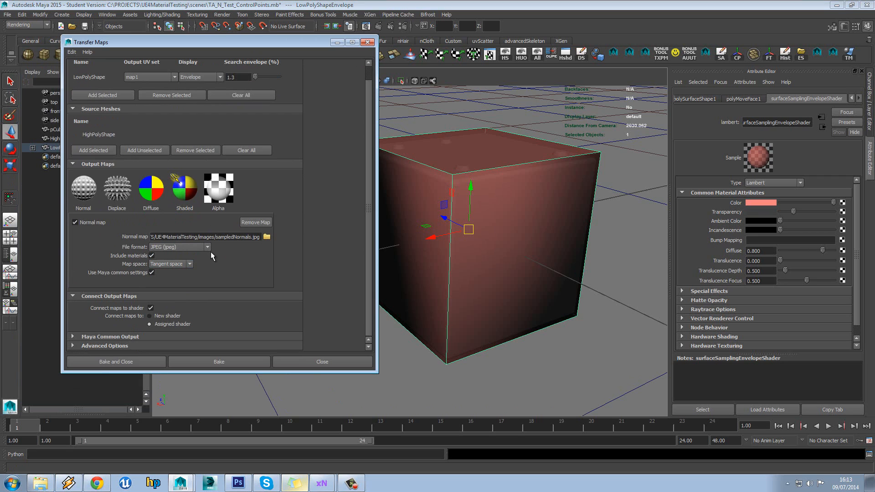
- Change the file name in the normal map's output path to TA_box_N
left_click(267, 237)
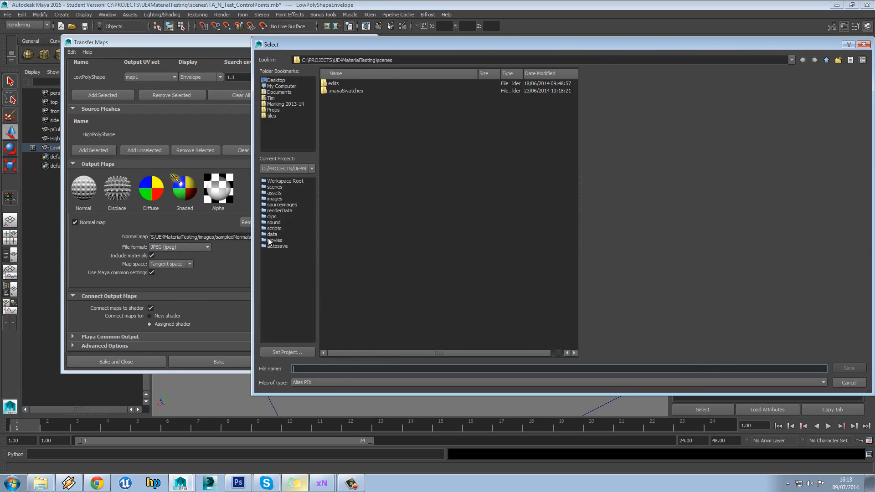
left_click(848, 383)
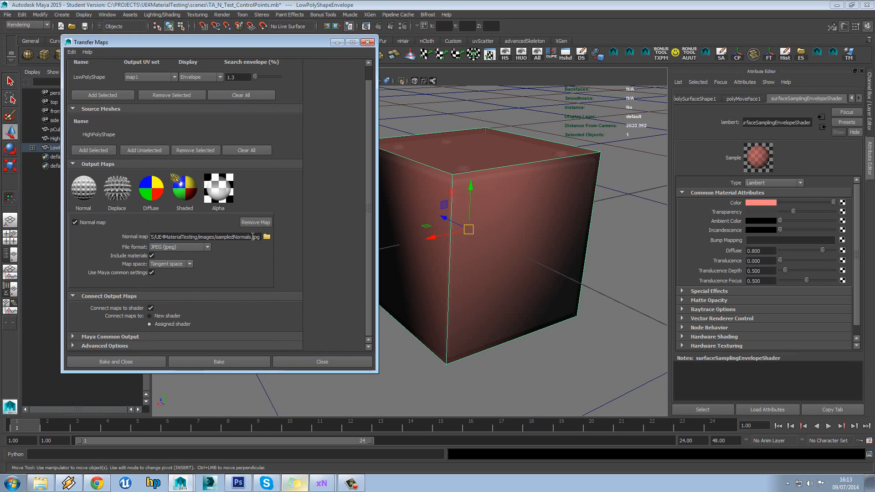
left_click_drag(251, 237, 216, 237)
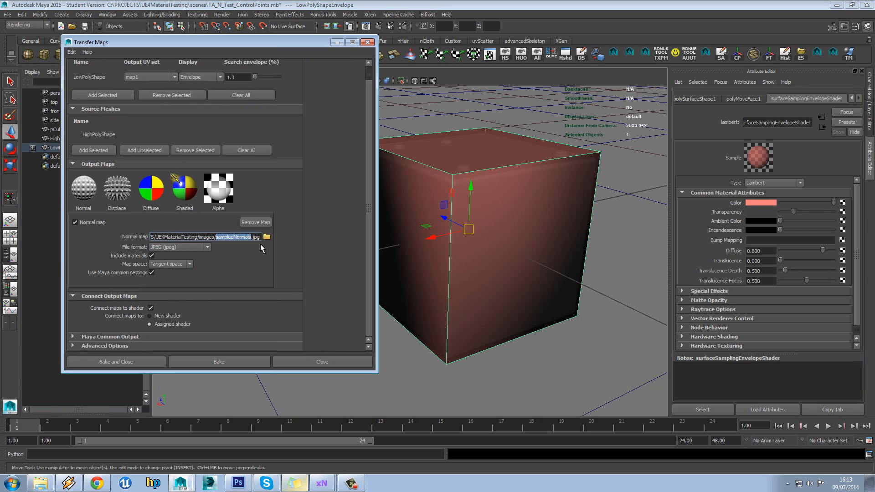
type("TA_box_N")
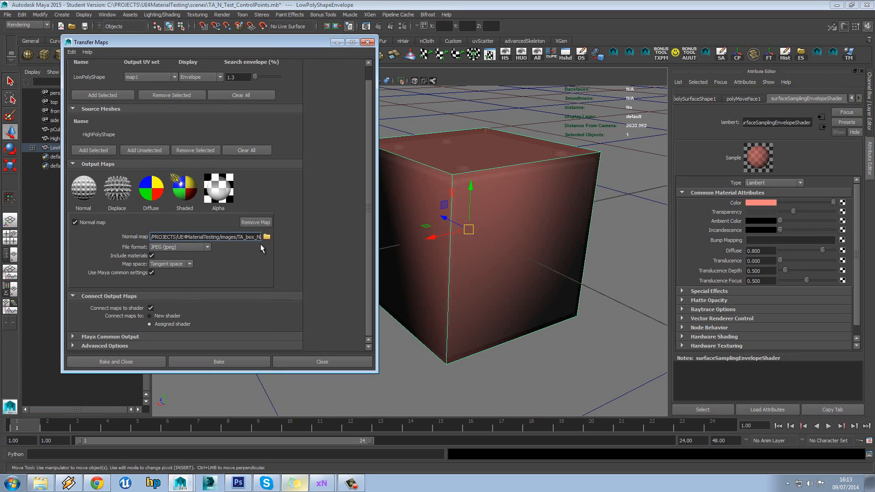
- Set the normal map to save as the JPEG file TA_Box_N in the project's sourceimages folder
left_click(266, 237)
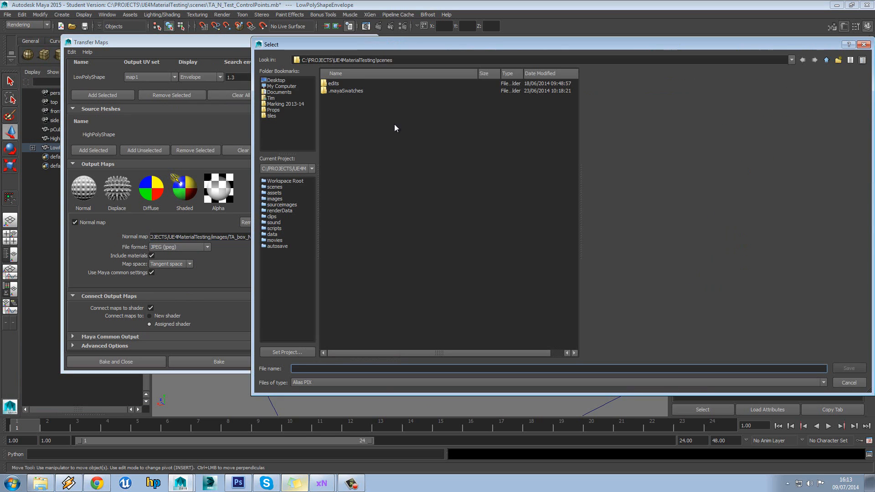
left_click(791, 60)
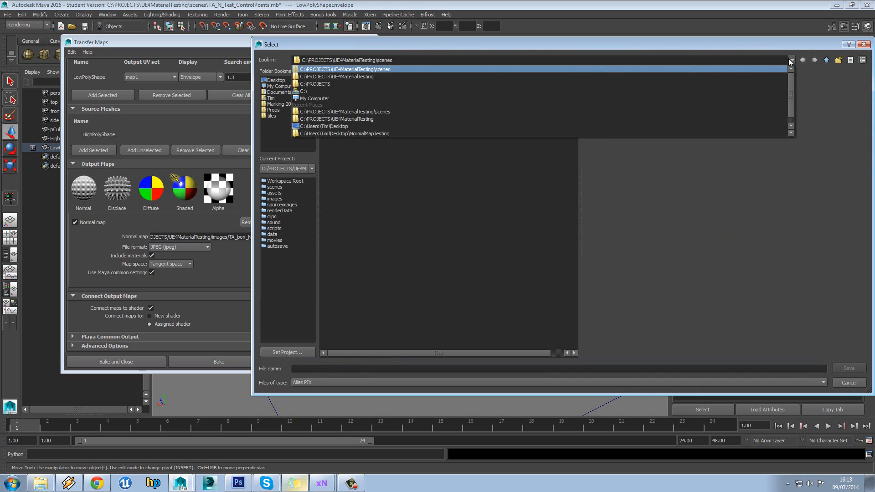
left_click(410, 76)
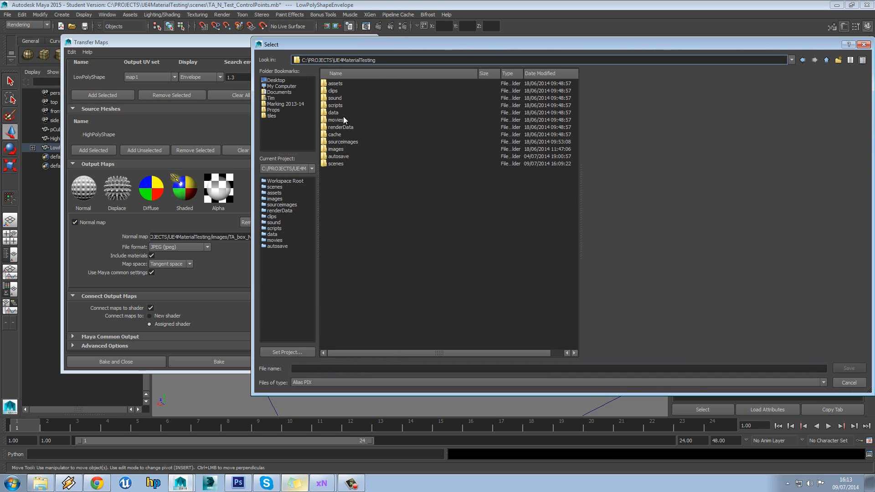
double_click(342, 141)
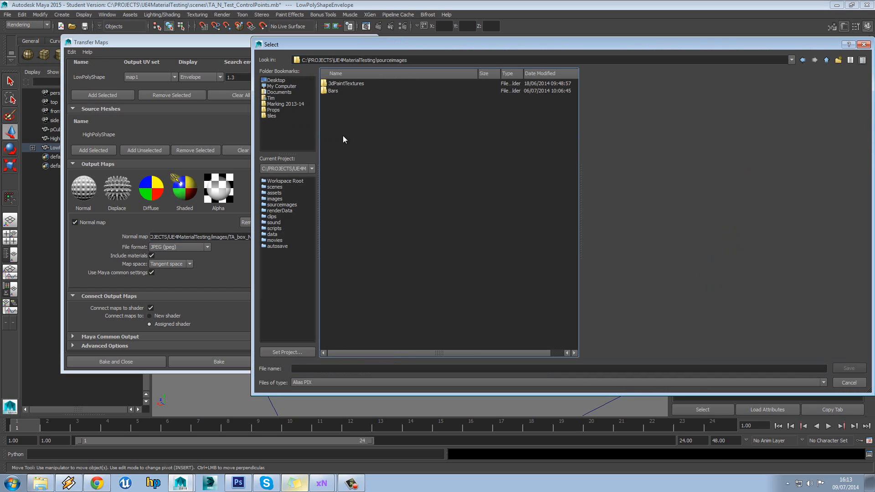
left_click(333, 91)
left_click(324, 382)
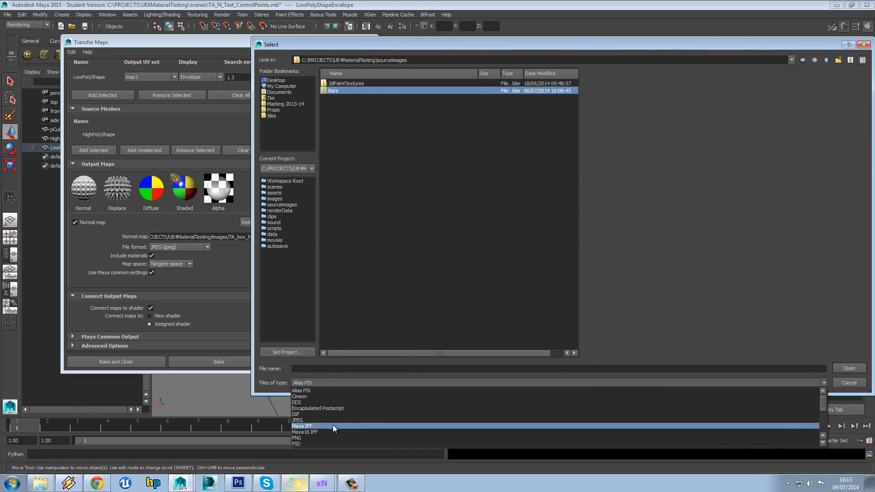
left_click(332, 424)
left_click(319, 369)
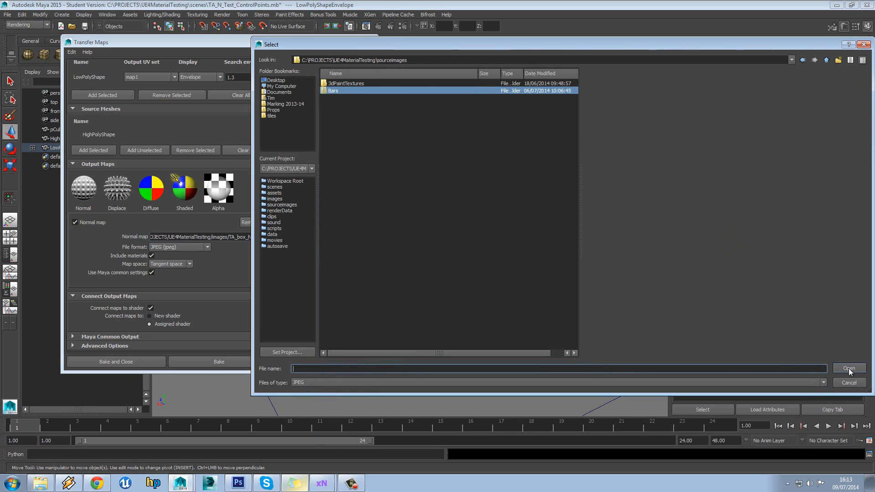
type("TA_Box_N")
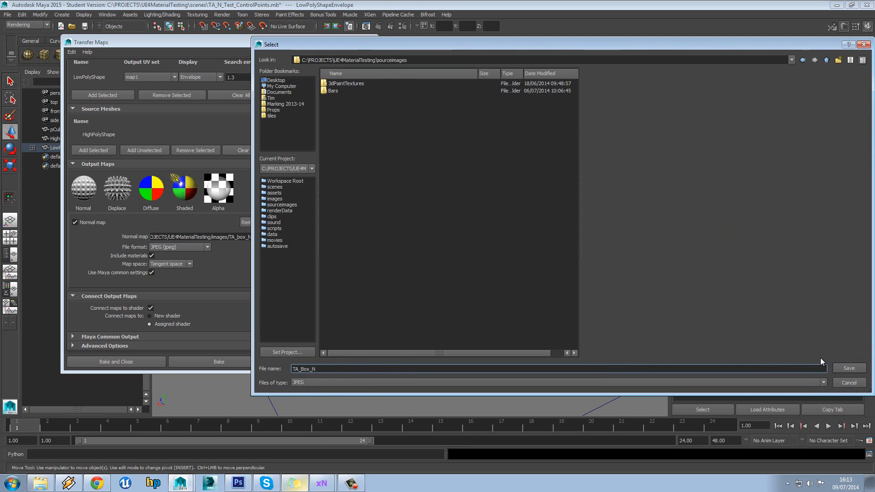
left_click(846, 367)
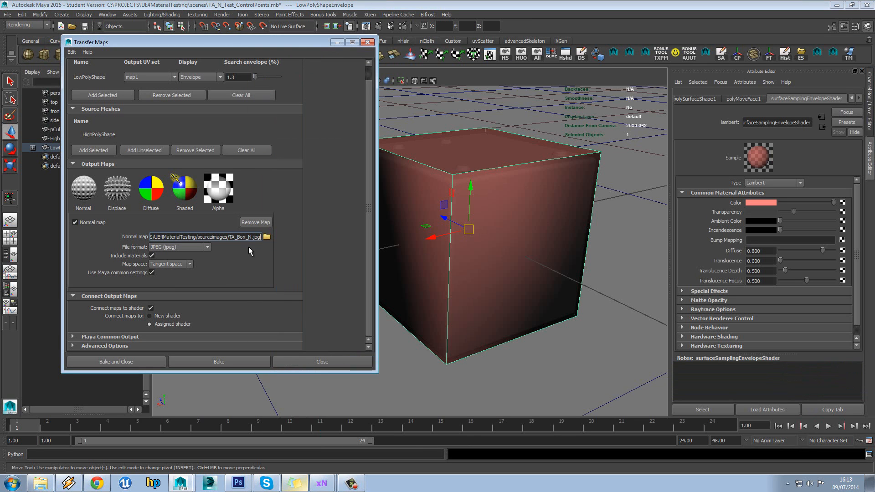
- Choose Tangent space as the normal map's map space
left_click(178, 266)
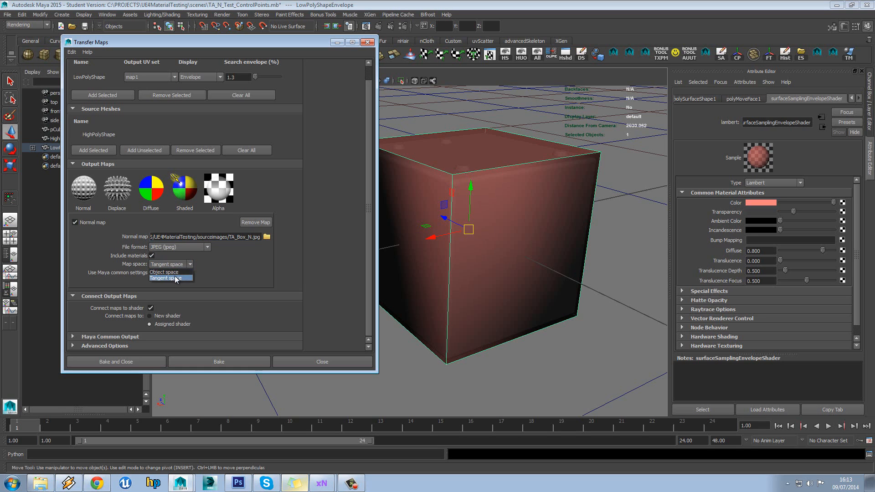
left_click(176, 278)
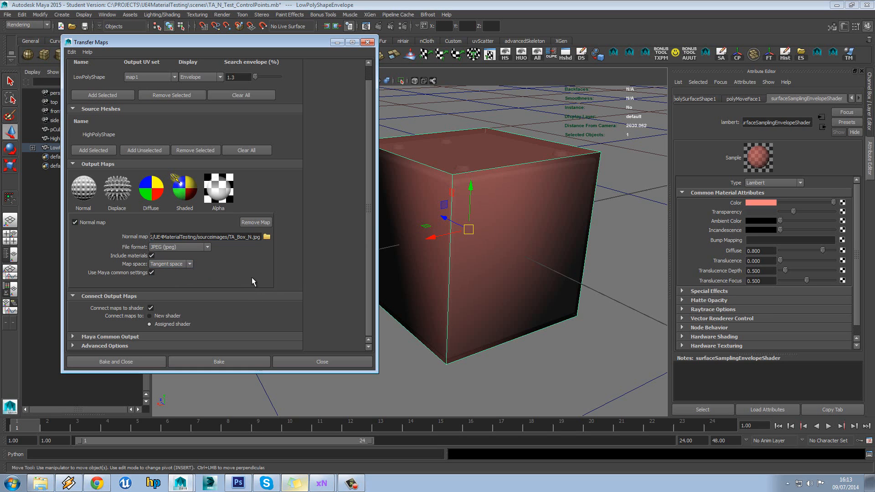
left_click(163, 265)
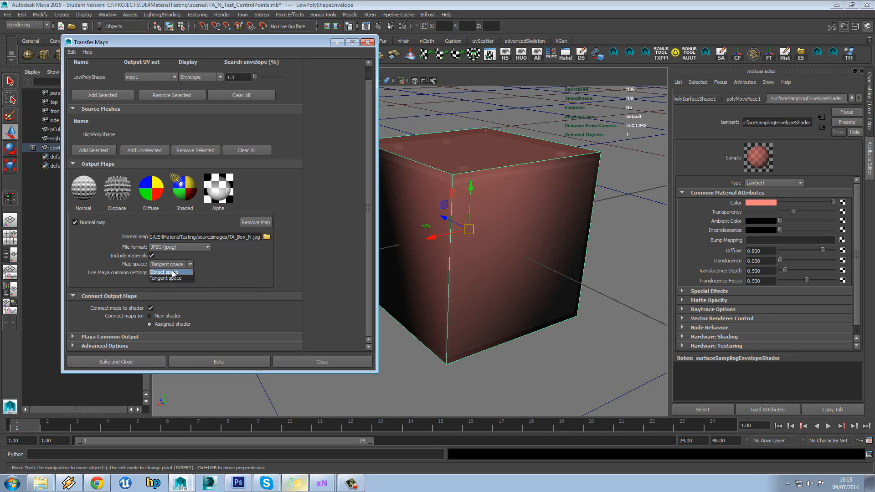
left_click(216, 266)
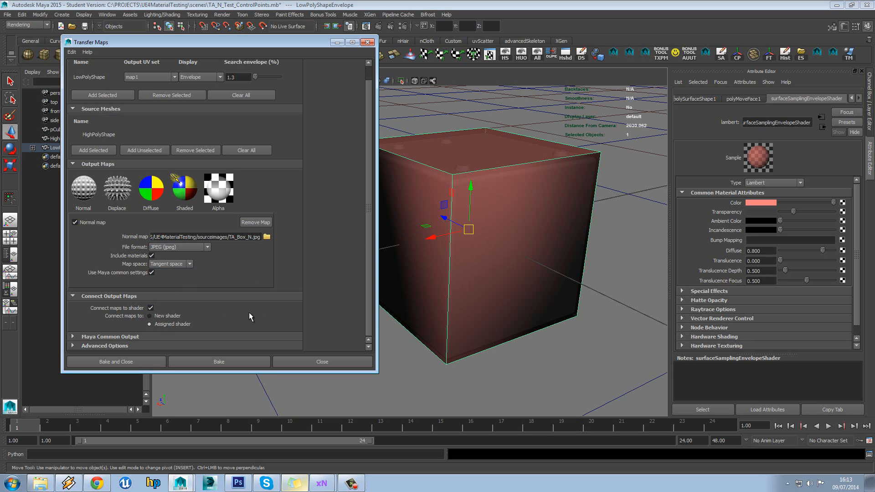
- Expand the Maya Common Output settings and set the sampling quality to Low (2x2)
left_click(121, 340)
scroll(164, 243, "down", 5)
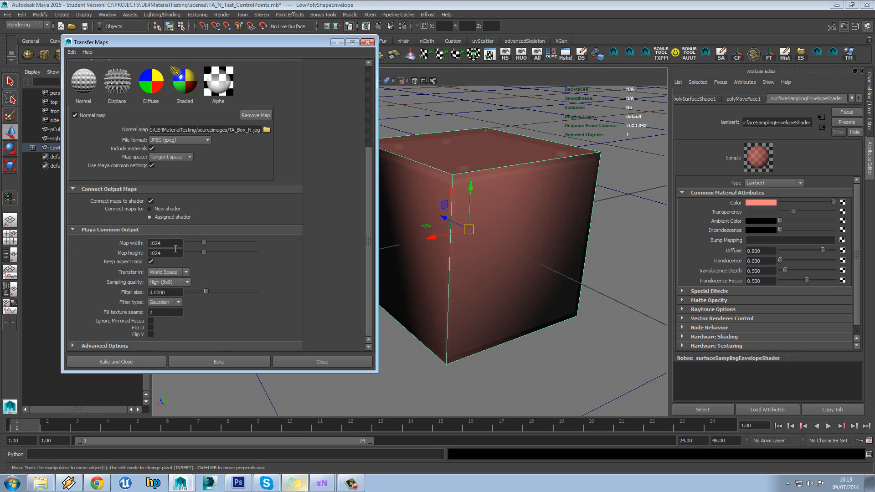
left_click(176, 282)
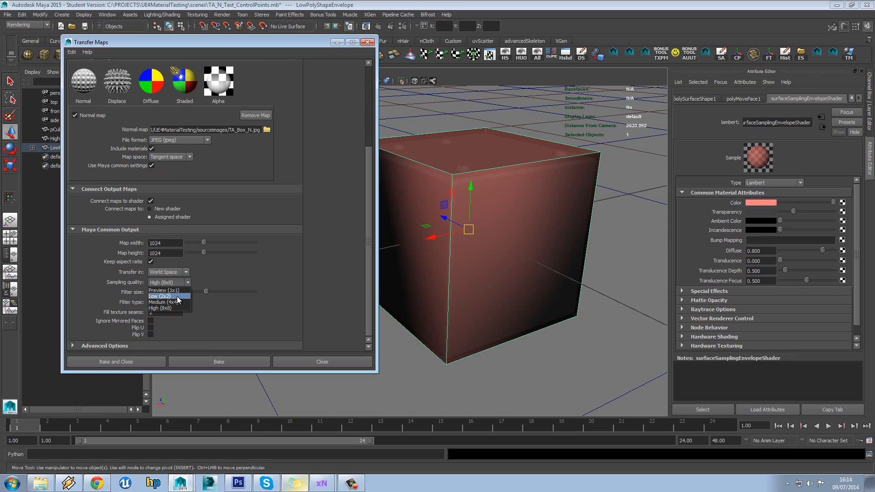
left_click(177, 296)
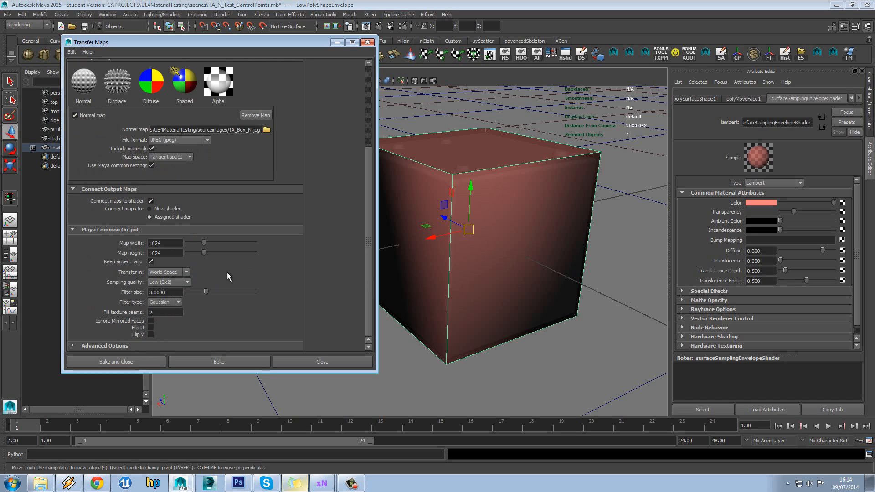
- Review the advanced bake options and bake the normal map onto the LowPoly box
left_click(145, 345)
scroll(182, 302, "down", 2)
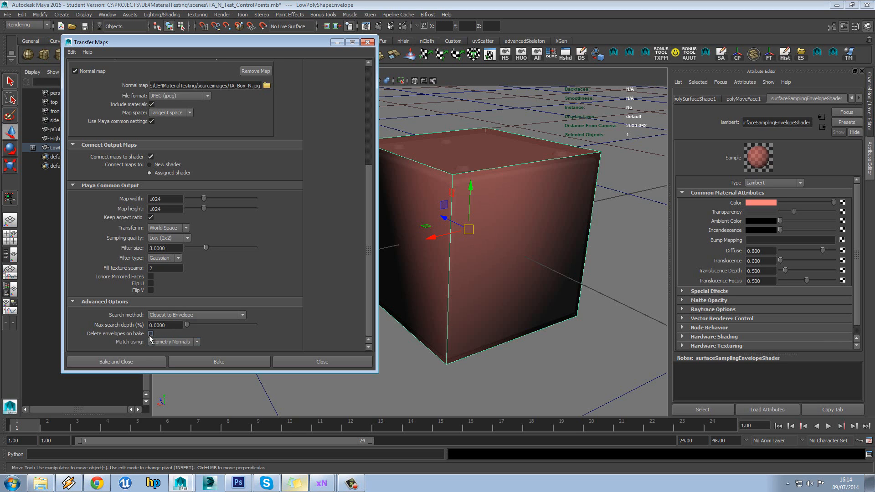
scroll(360, 196, "up", 8)
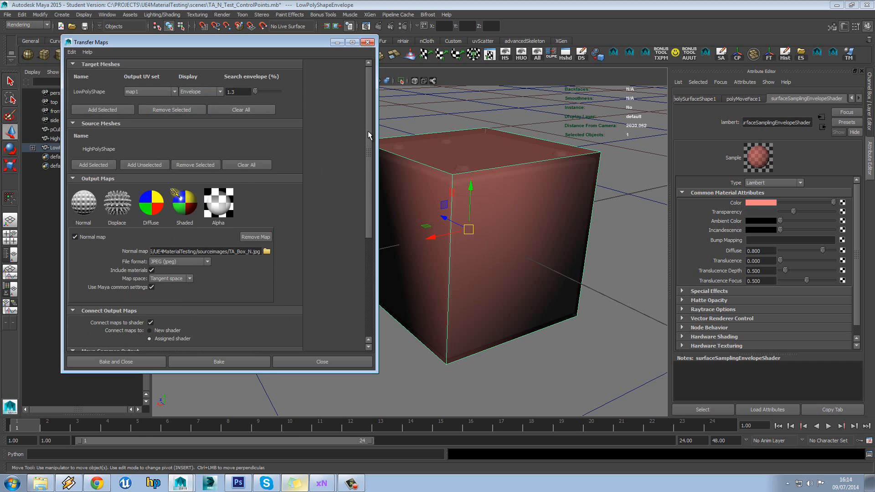
left_click_drag(368, 130, 369, 248)
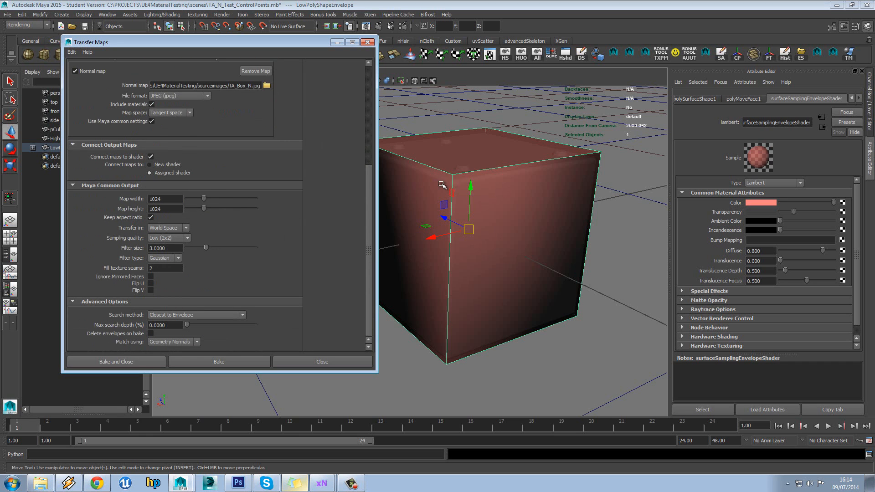
left_click_drag(441, 187, 496, 195, "alt")
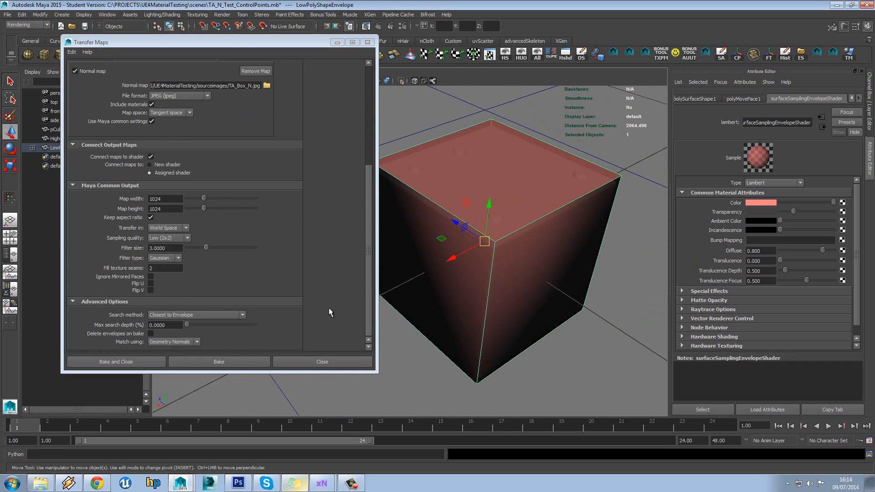
left_click(238, 361)
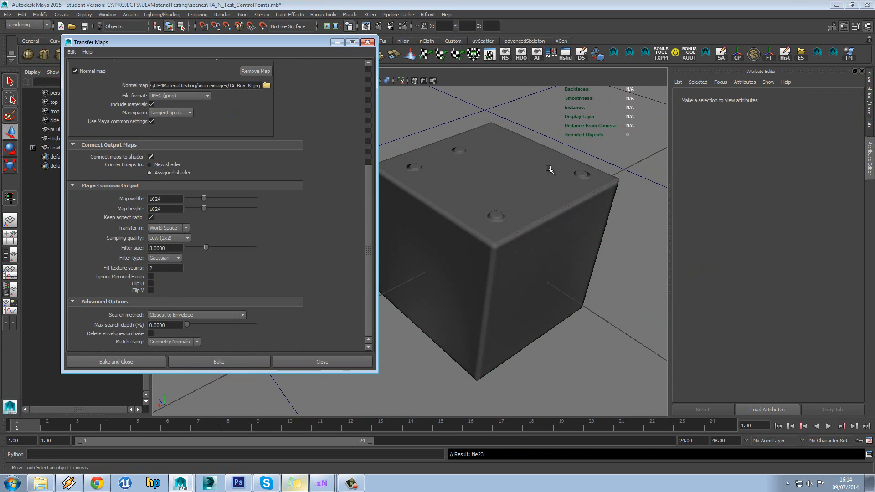
- Move the baked LowPoly box sideways, clear of the HighPoly box, and close Transfer Maps
left_click(484, 174)
left_click_drag(484, 175, 476, 242, "alt")
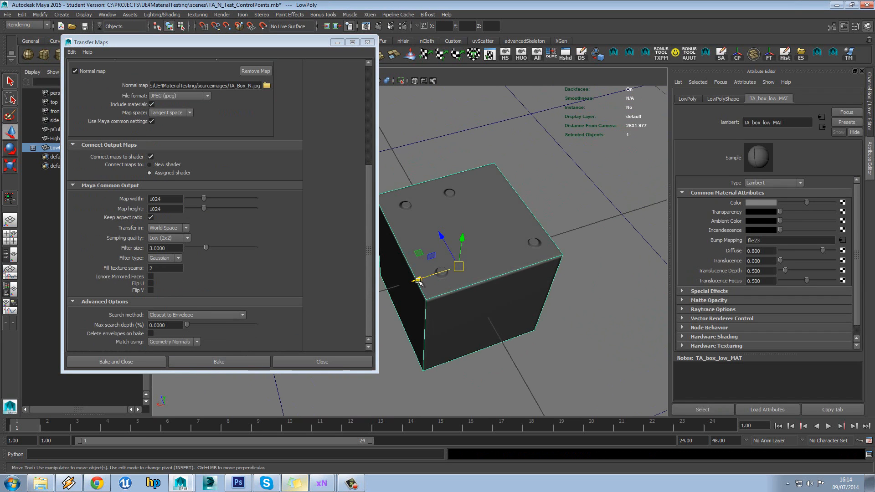
left_click_drag(417, 281, 478, 245, "alt")
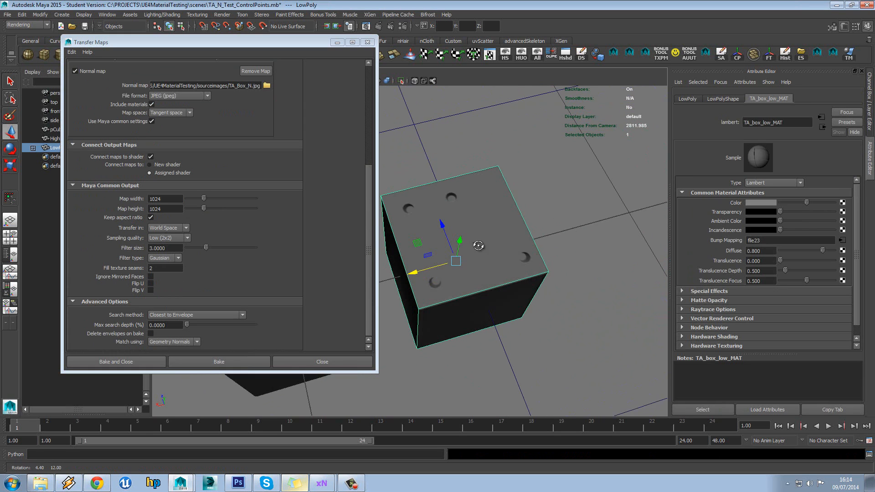
left_click(367, 42)
- Compare the shading of the baked LowPoly box with the HighPoly box from several angles
left_click_drag(444, 150, 410, 180, "alt")
left_click_drag(582, 182, 549, 144, "alt")
left_click(249, 72)
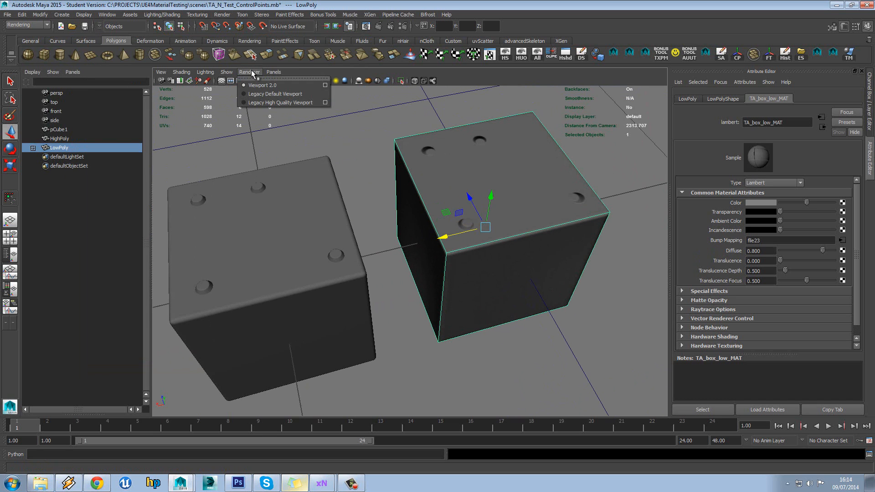
left_click(251, 73)
left_click_drag(420, 159, 434, 194, "alt")
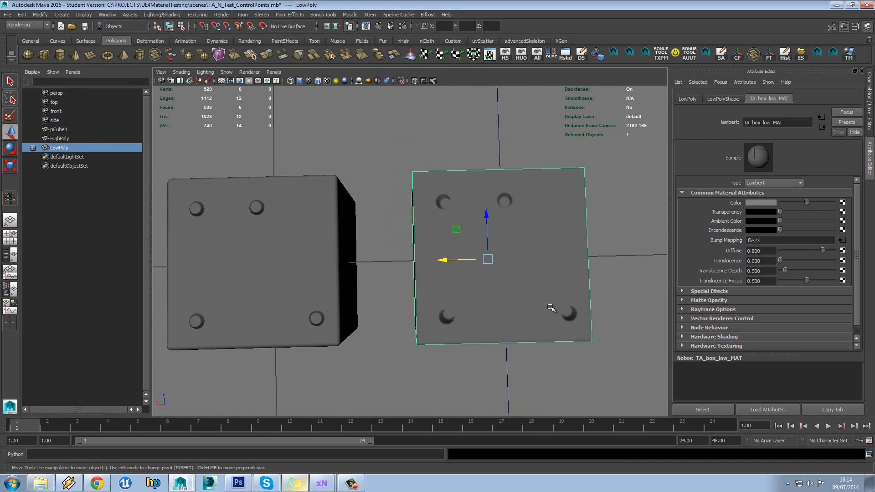
left_click_drag(551, 308, 409, 261, "alt")
left_click(360, 191)
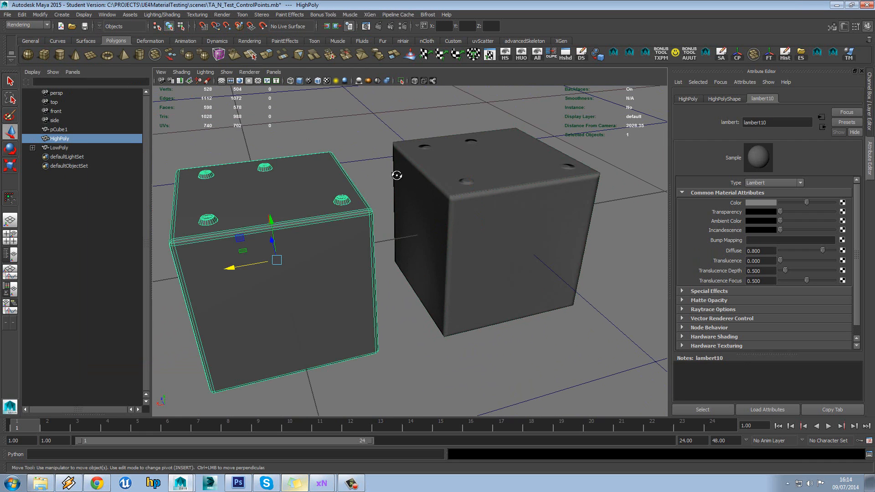
left_click_drag(397, 176, 387, 235, "alt")
left_click(463, 127)
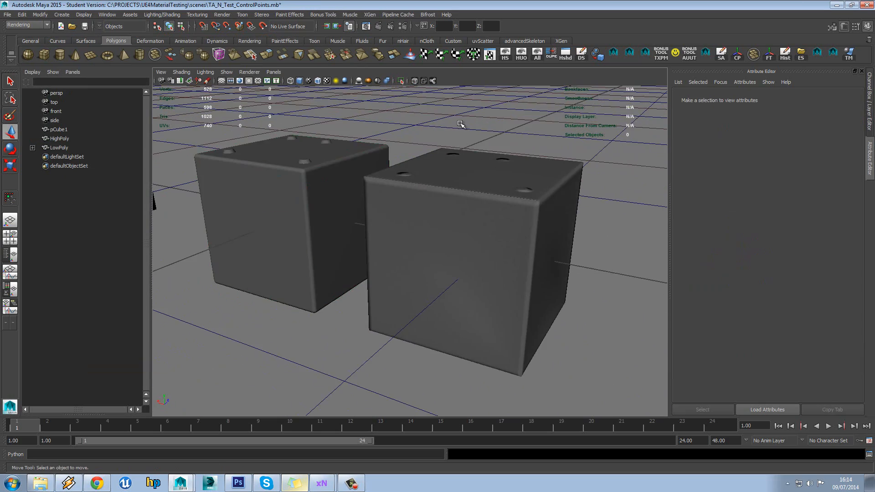
mouse_move(483, 221)
left_mouse_down("alt")
mouse_move(502, 178)
mouse_move(488, 234)
left_mouse_up("alt")
left_click_drag(375, 219, 547, 195, "alt")
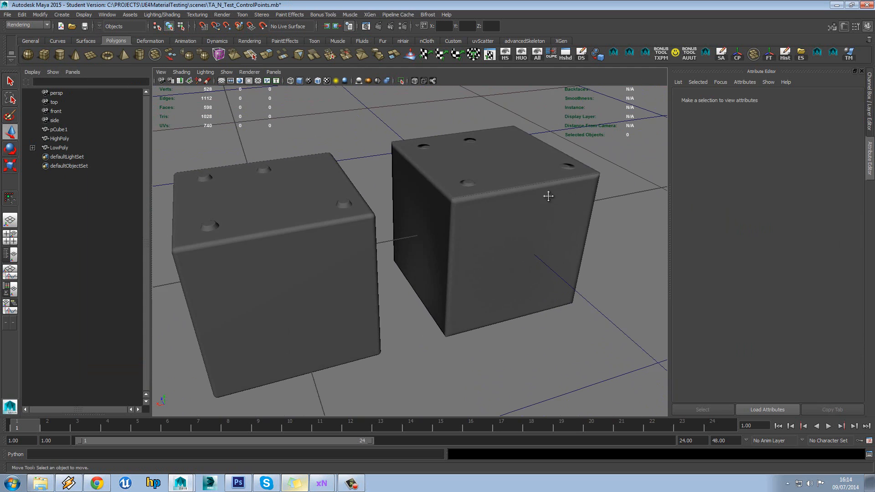
- Examine the baked edges and studs of the LowPoly box up close beside the HighPoly box
scroll(547, 196, "up", 4)
middle_click_drag(546, 196, 507, 221, "alt")
left_click(461, 214)
left_click_drag(430, 204, 434, 206, "alt")
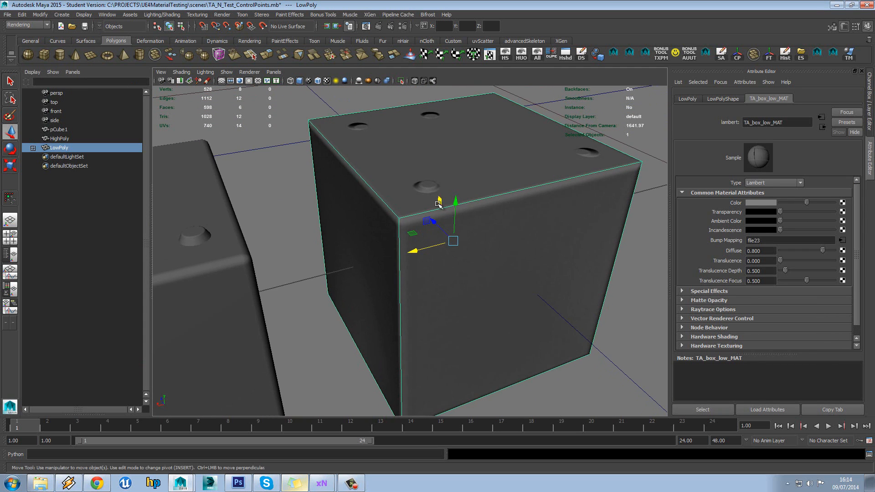
left_click(274, 156)
scroll(291, 166, "down", 6)
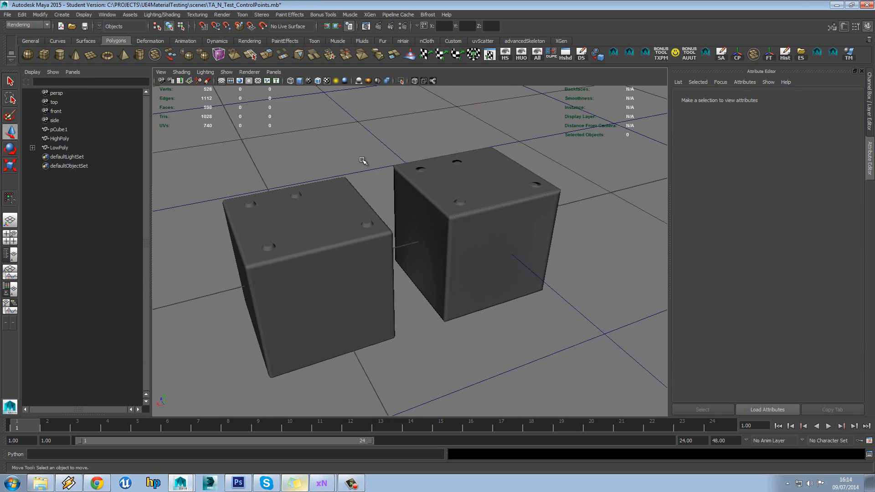
left_click_drag(363, 160, 367, 163, "alt")
scroll(465, 199, "up", 4)
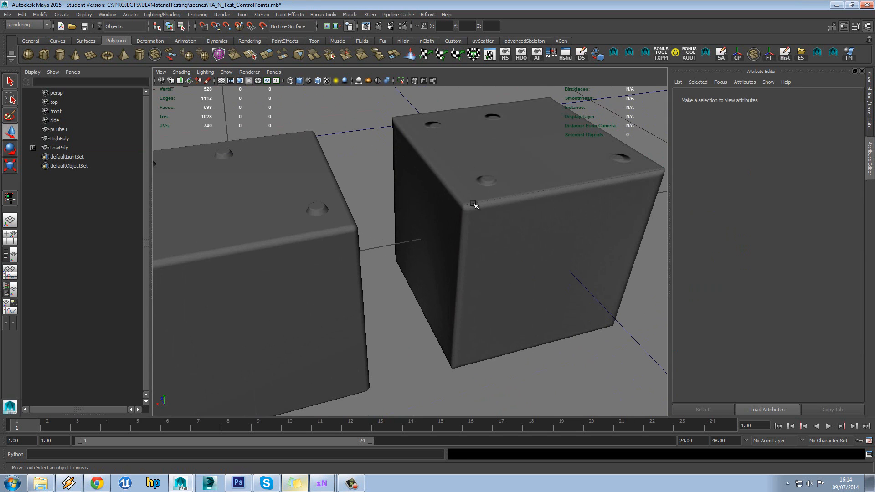
- Change the hardness of the LowPoly box's edge normals with the soft/hard edge command
left_click(474, 204)
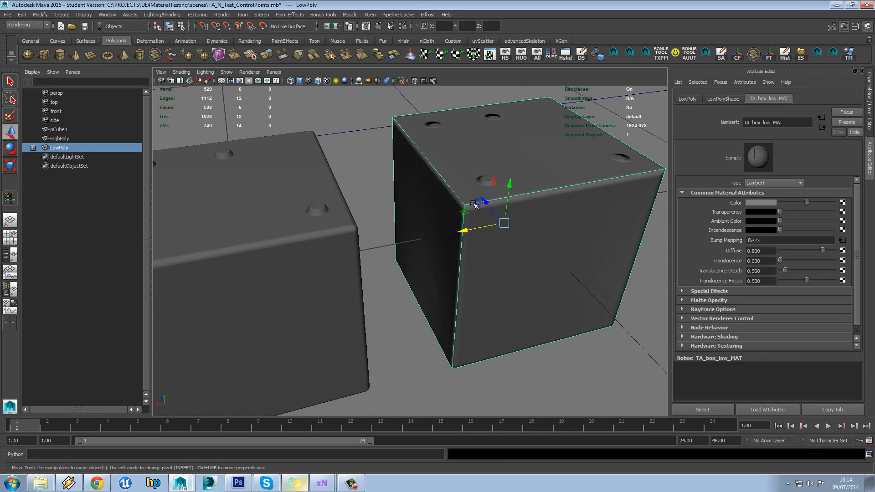
left_click(613, 54)
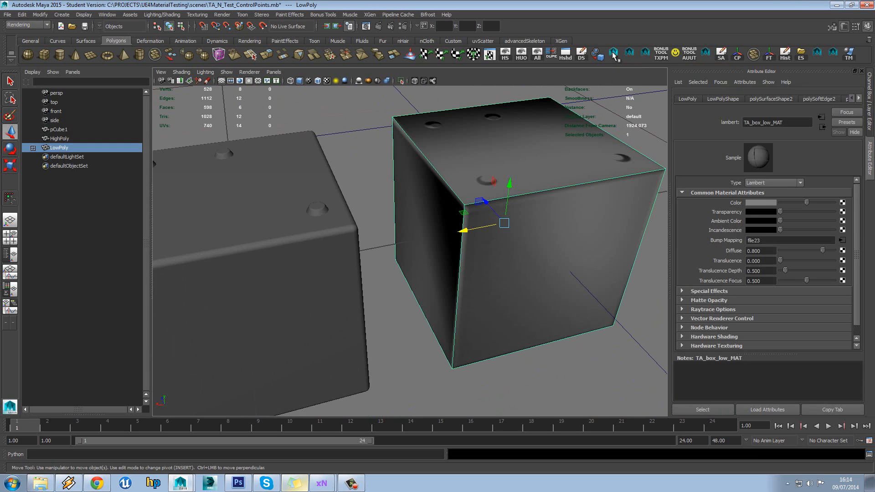
left_click_drag(430, 131, 373, 125, "alt")
- Inspect the LowPoly box's UV layout in the UV Texture Editor, close it and deselect the box
left_click(490, 55)
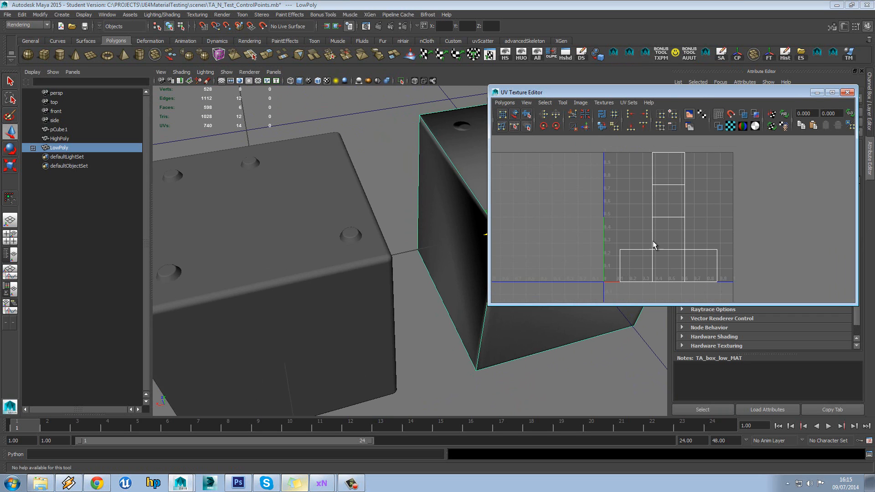
left_click(847, 92)
left_click_drag(469, 219, 472, 196, "alt")
left_click(392, 136)
scroll(438, 157, "down", 4)
- Move the LowPoly box slightly farther from the HighPoly box with grid snapping and deselect it
left_click(481, 221)
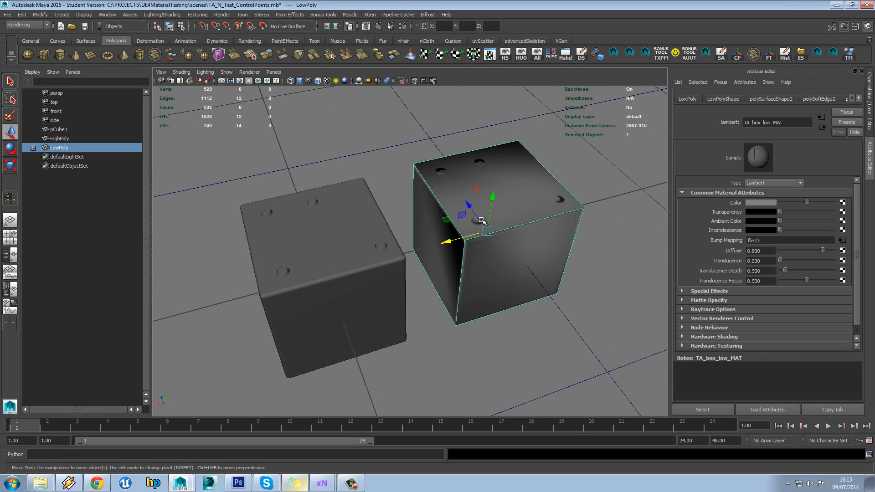
key("x")
left_click_drag(450, 241, 503, 224)
left_click(432, 153)
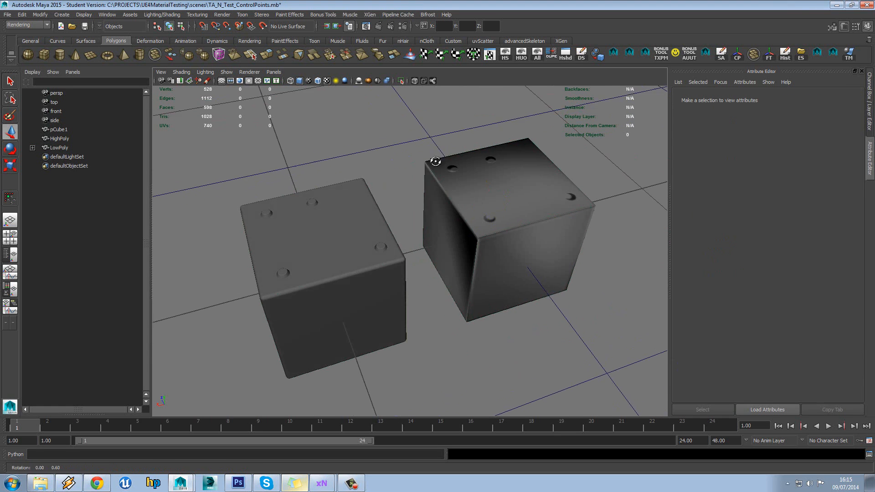
- Open the bump file texture of the LowPoly box's material and view TA_Box_N.jpg in FCheck
scroll(392, 182, "up", 3)
left_click_drag(434, 164, 441, 277, "alt")
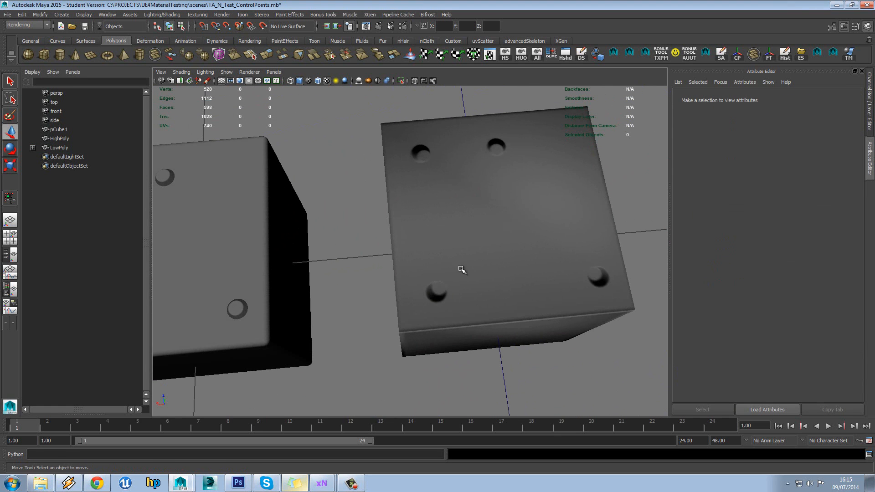
left_click(459, 267)
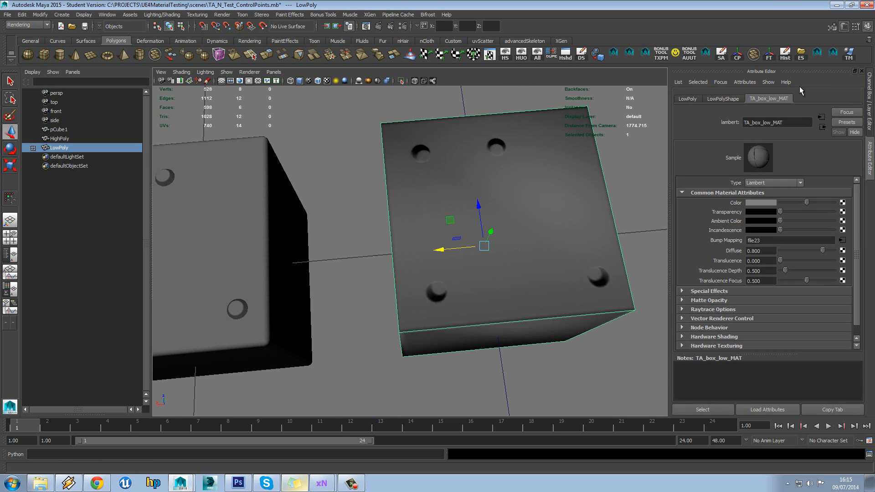
left_click(842, 240)
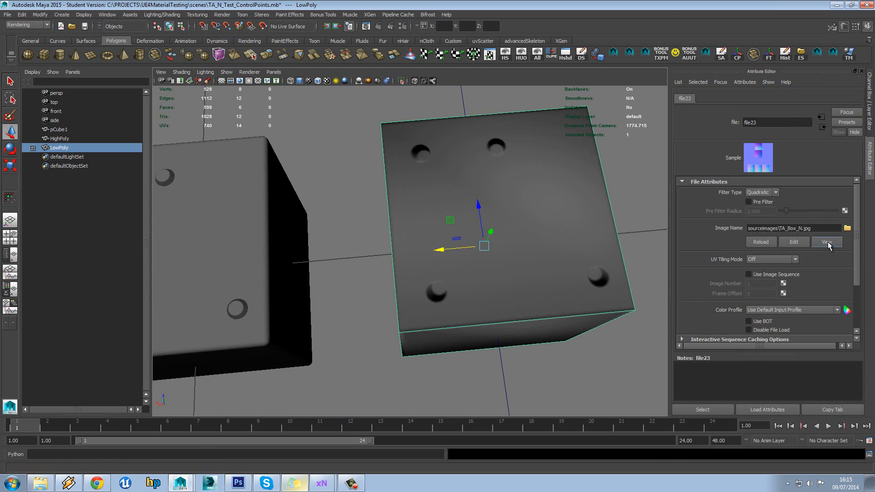
left_click(826, 242)
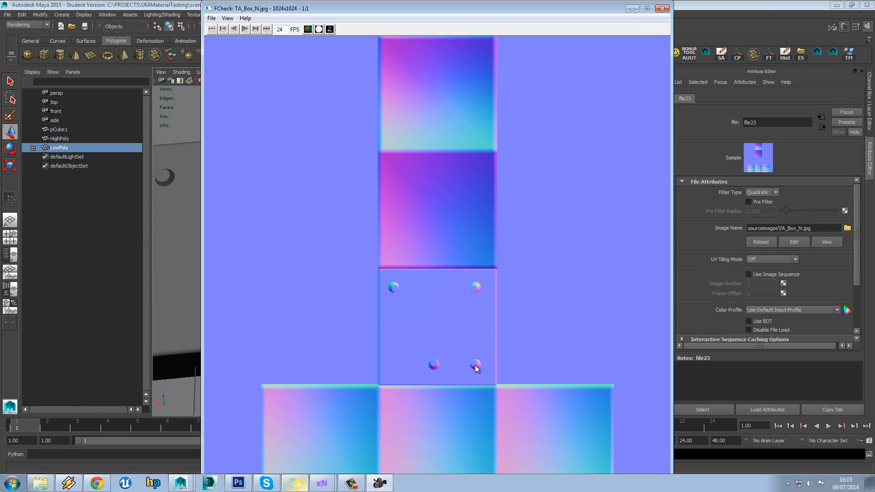
left_click_drag(317, 11, 525, 62)
- Compare the stud placement and surface shading on the top faces of the HighPoly and LowPoly boxes
middle_click_drag(262, 176, 450, 207, "alt")
left_click_drag(449, 205, 407, 226, "alt")
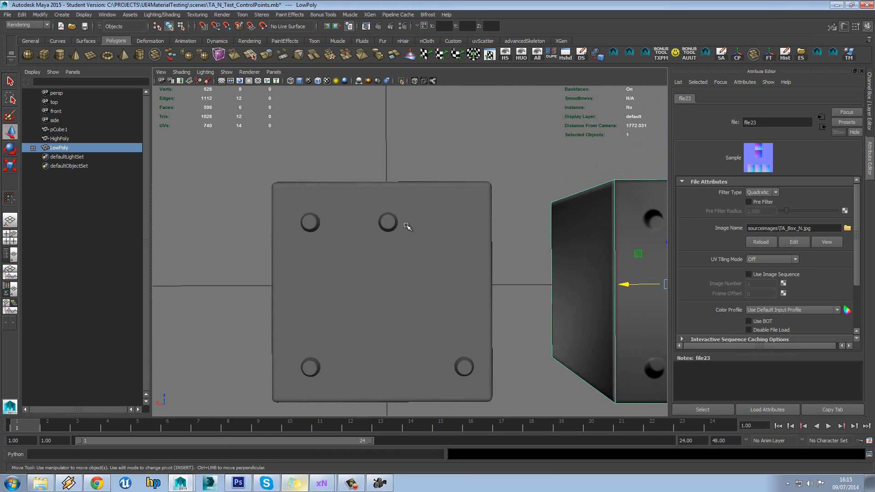
left_click_drag(479, 248, 423, 200, "alt")
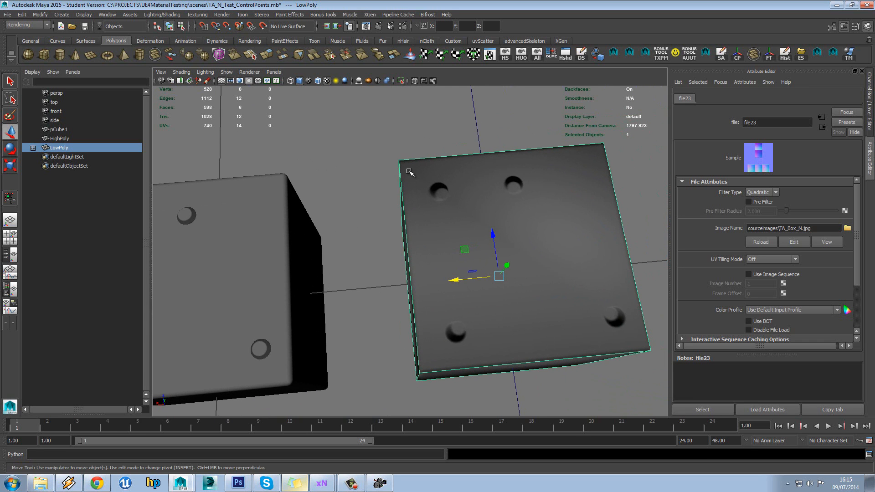
left_click_drag(541, 246, 556, 237, "alt")
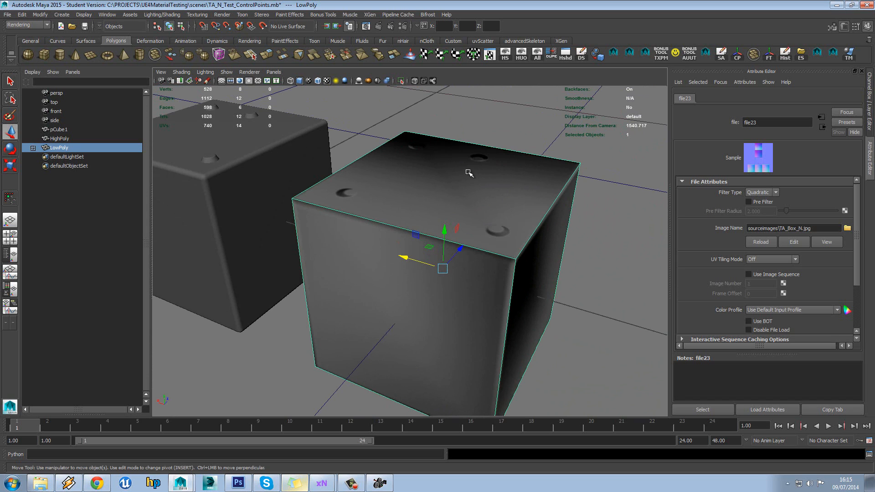
left_click_drag(538, 218, 559, 221, "alt")
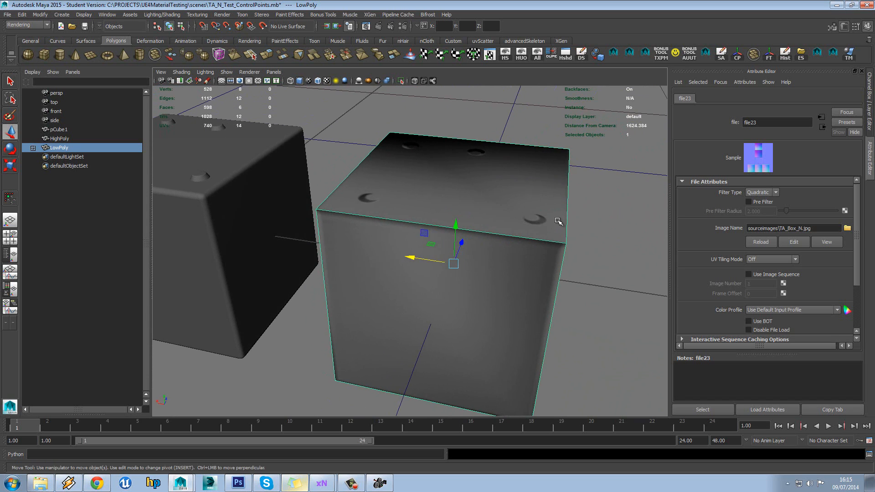
mouse_move(506, 205)
left_mouse_down("alt")
mouse_move(521, 230)
mouse_move(511, 203)
left_mouse_up("alt")
left_click_drag(551, 230, 558, 256, "alt")
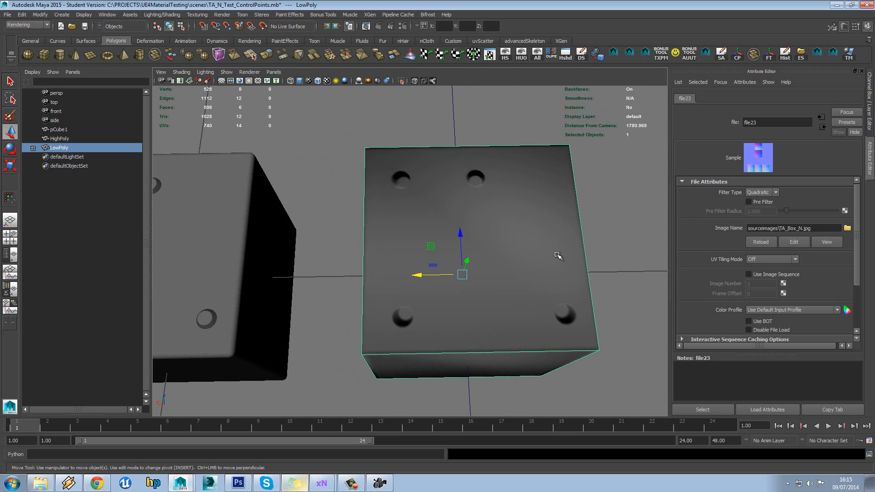
middle_click_drag(411, 236, 526, 223, "alt")
right_click_drag(526, 222, 474, 234, "alt")
left_click_drag(429, 236, 396, 252, "alt")
right_click_drag(397, 252, 435, 257, "alt")
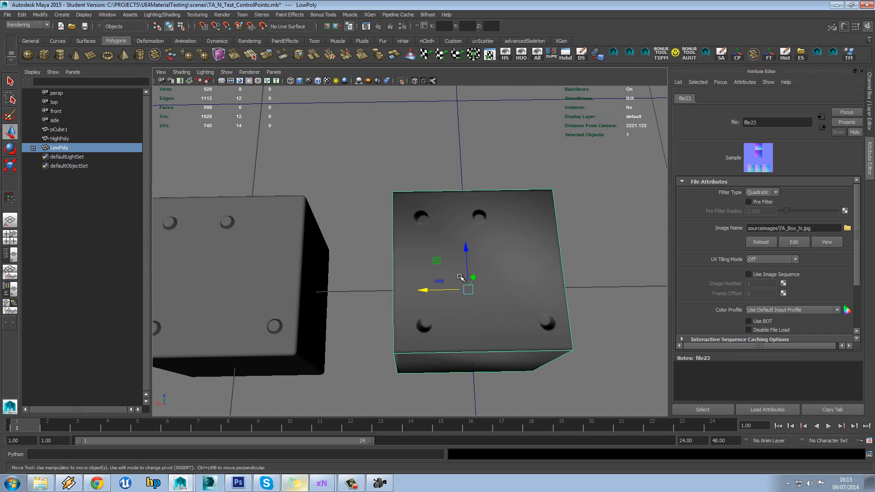
middle_click_drag(453, 250, 502, 219, "alt")
middle_click_drag(316, 220, 363, 229, "alt")
middle_click_drag(498, 242, 426, 244, "alt")
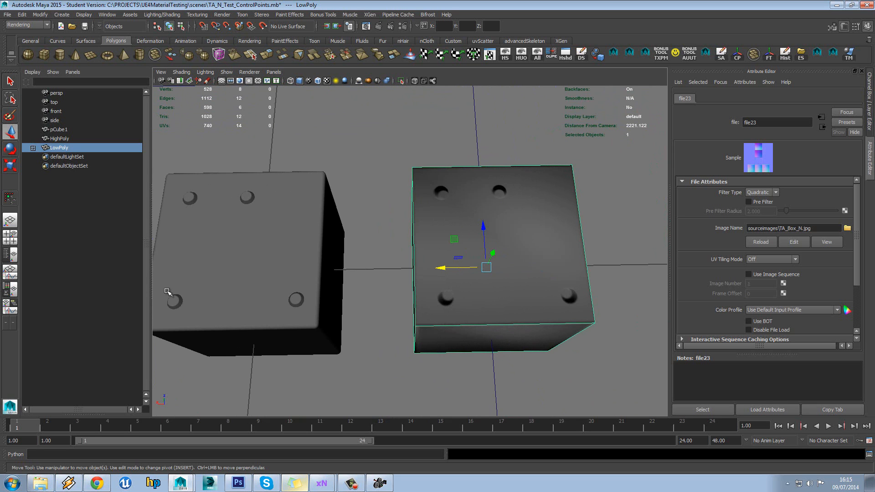
left_click_drag(521, 238, 492, 217, "alt")
- Extrude the LowPoly box's top face with an offset of 20
right_click_drag(493, 215, 481, 222)
left_click(480, 222)
left_click_drag(483, 220, 514, 220, "alt")
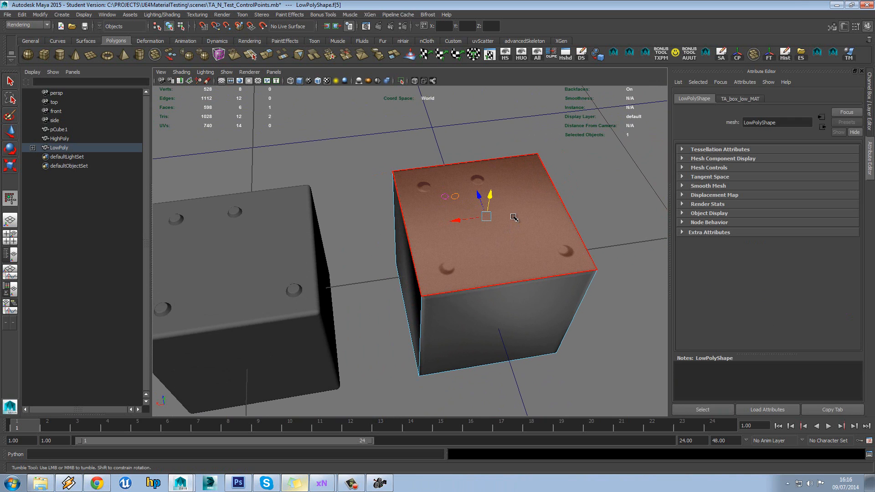
right_click_drag(513, 213, 513, 232, "shift")
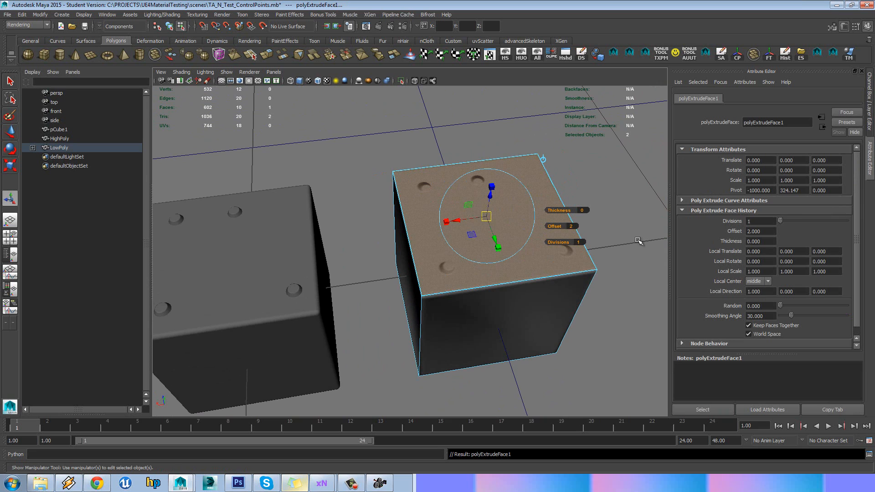
left_click(573, 226)
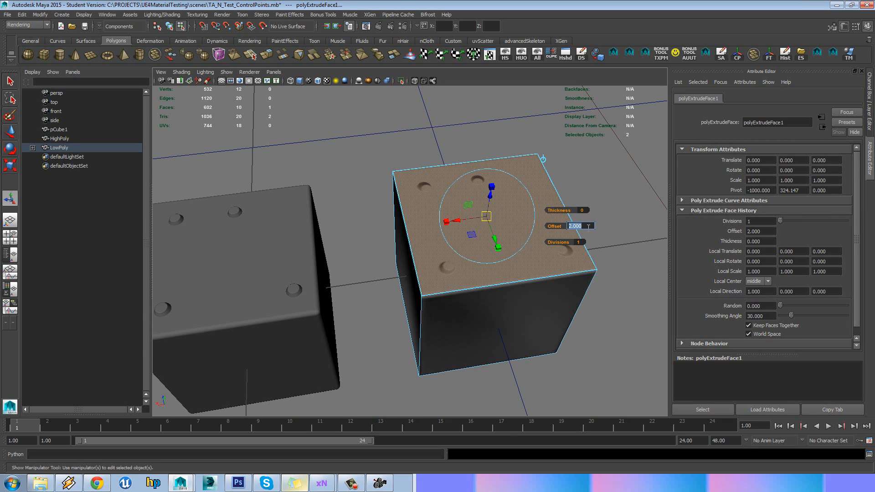
key("Return")
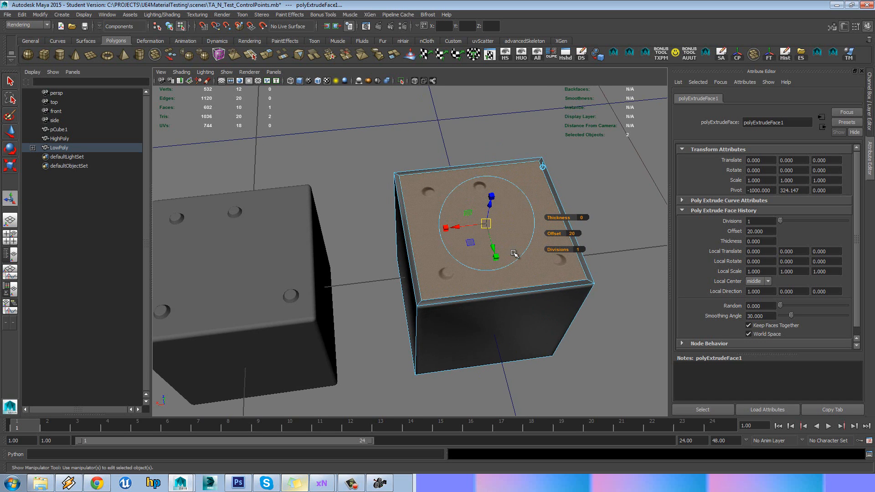
- Scale the extruded top face inward to leave a wide border, and return the LowPoly box to object selection
scroll(511, 240, "up", 2)
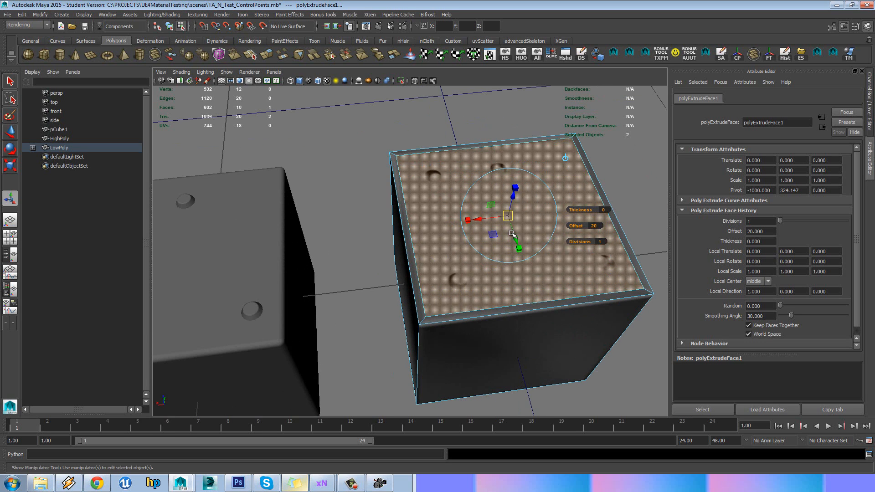
key("r")
left_click_drag(509, 218, 495, 260)
scroll(476, 229, "down", 3)
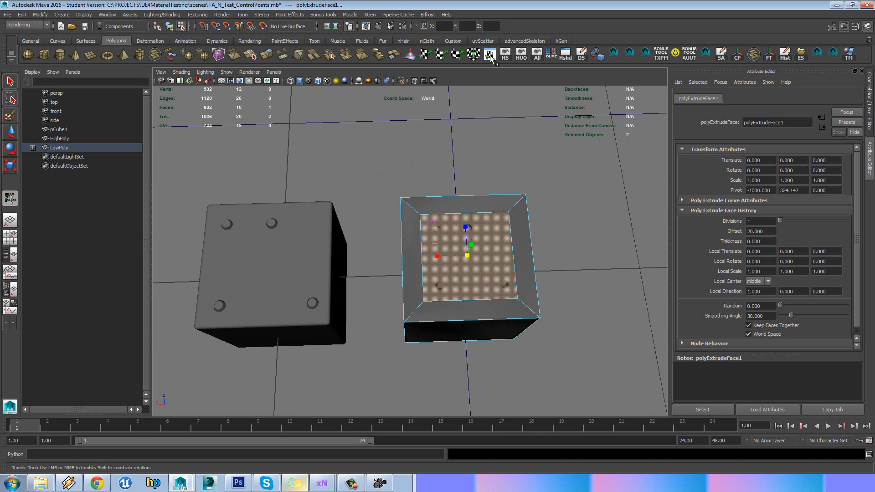
middle_click_drag(438, 216, 481, 191, "alt")
right_click_drag(484, 187, 513, 177)
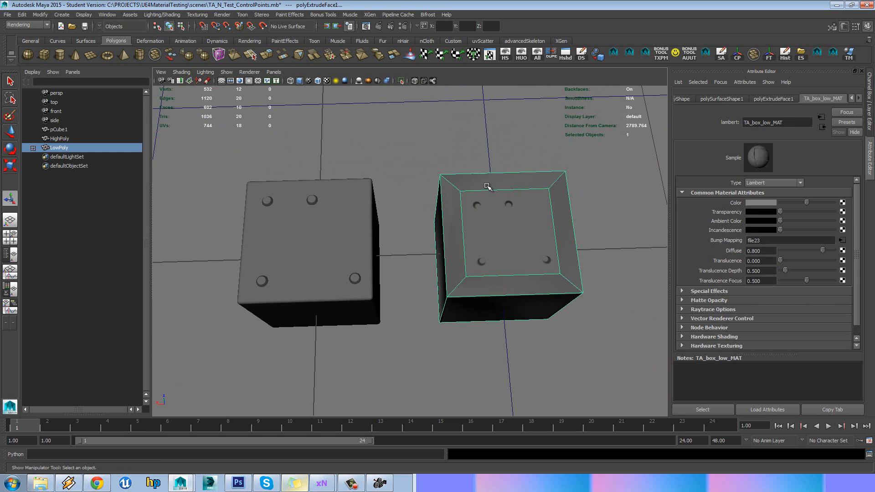
left_click_drag(471, 186, 472, 191, "alt")
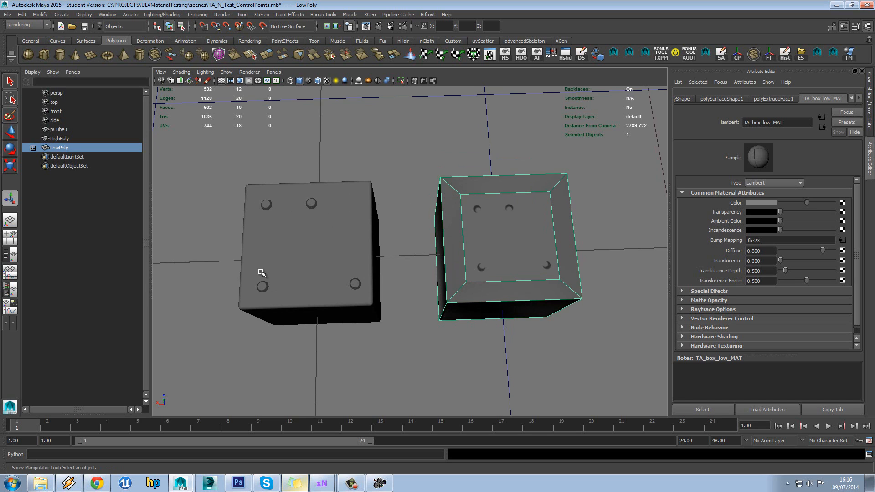
- Move the LowPoly box back over the HighPoly box with grid snapping
middle_click_drag(412, 263, 439, 261, "alt")
key("w")
key("x")
left_click_drag(477, 252, 358, 255)
middle_click_drag(359, 255, 410, 250, "alt")
- In the top view, move the two upper inner vertices of the LowPoly top face onto the centres of the HighPoly studs
key("space")
left_click_drag(410, 251, 382, 250)
scroll(394, 255, "down", 3)
middle_click_drag(398, 296, 420, 184, "alt")
scroll(420, 184, "up", 3)
scroll(415, 223, "up", 3)
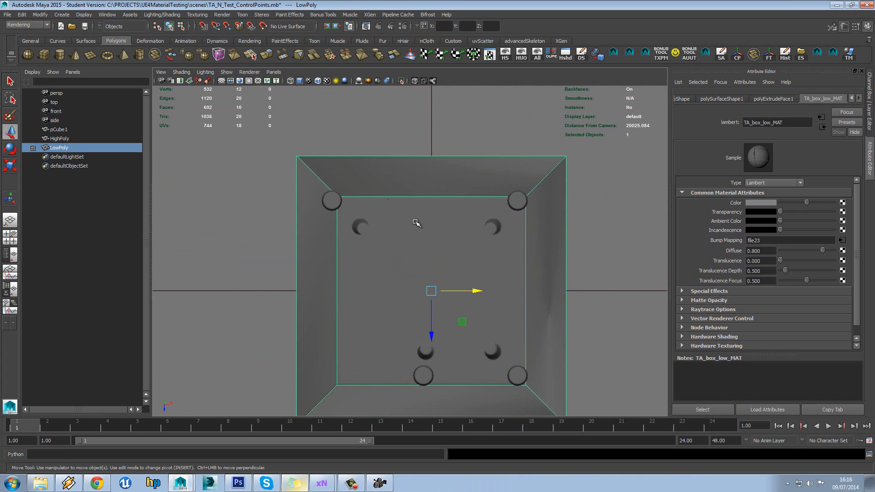
key("F8")
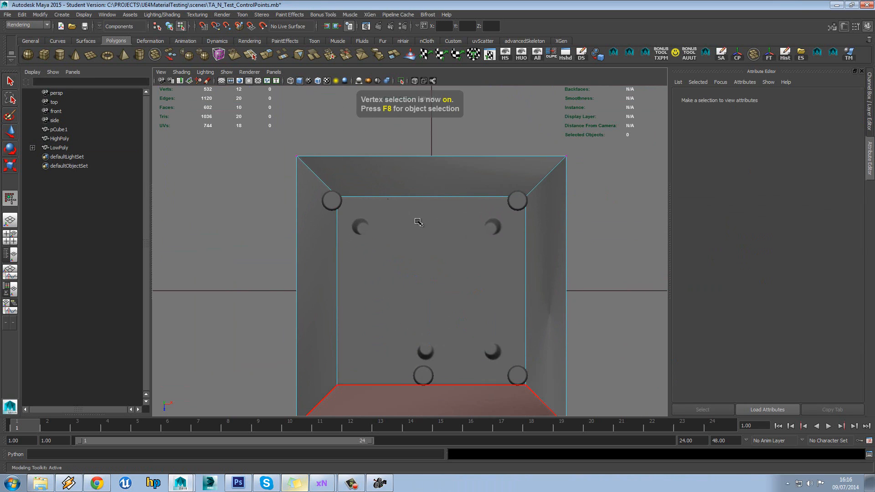
left_click(337, 198)
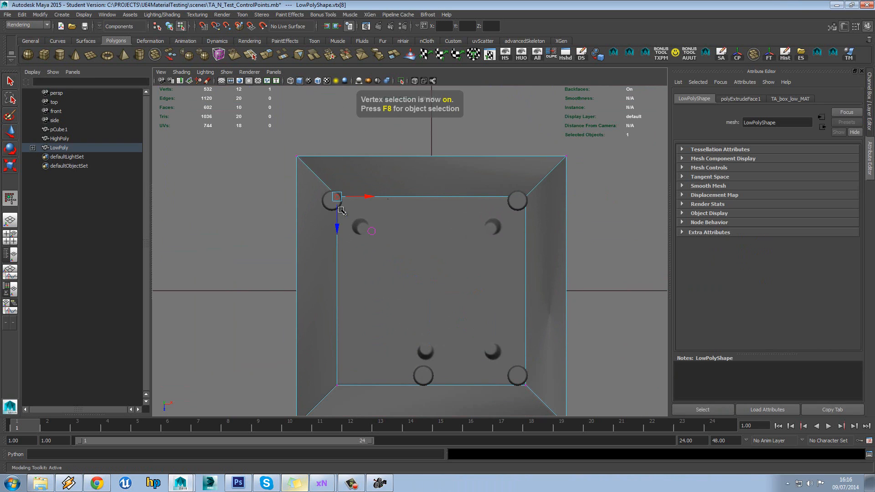
left_click_drag(336, 198, 331, 201)
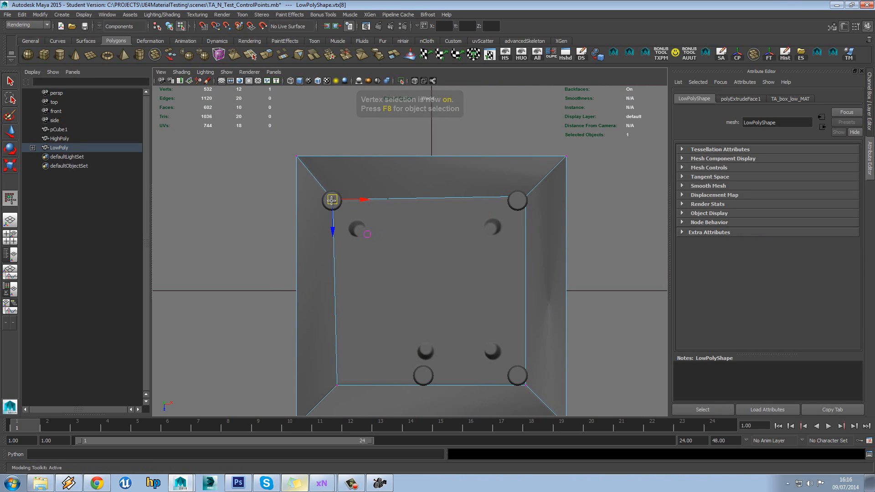
left_click(512, 201)
left_click_drag(523, 197, 516, 201)
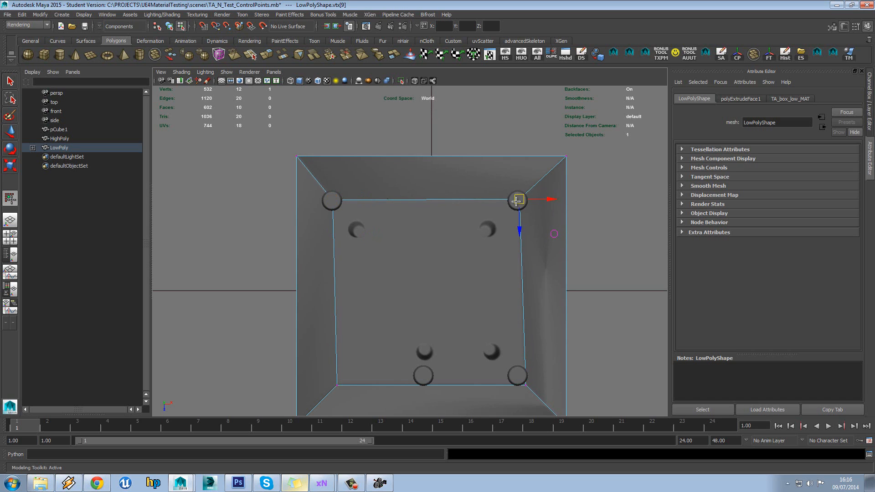
- Move the two lower inner vertices of the LowPoly top face onto the centres of the two lower studs
middle_click_drag(512, 302, 512, 257, "alt")
left_click(527, 340)
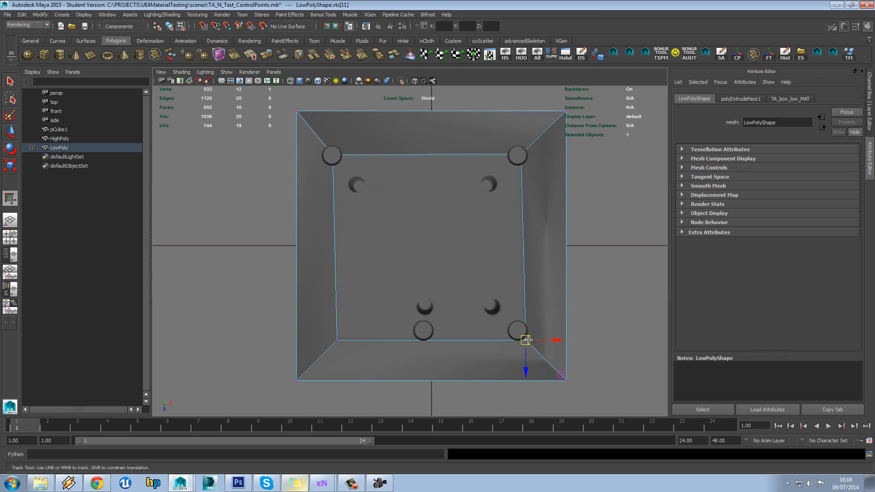
left_click_drag(527, 340, 519, 331)
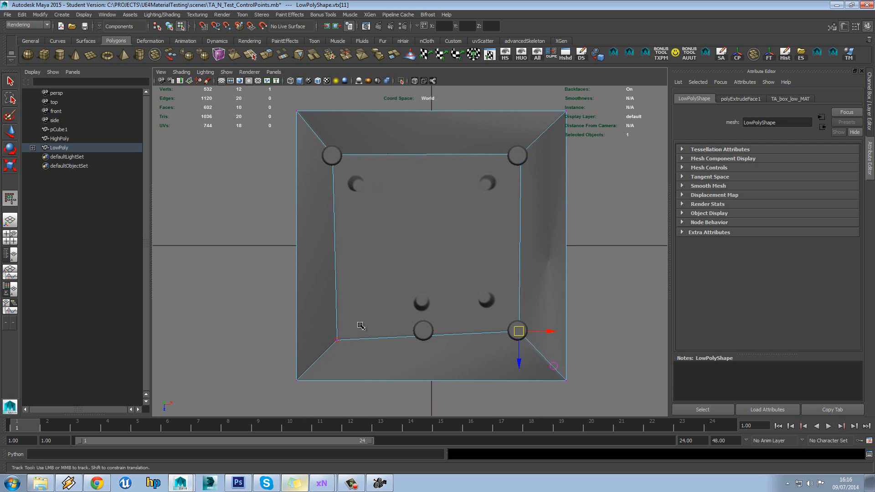
left_click(337, 340)
left_click_drag(337, 340, 423, 331)
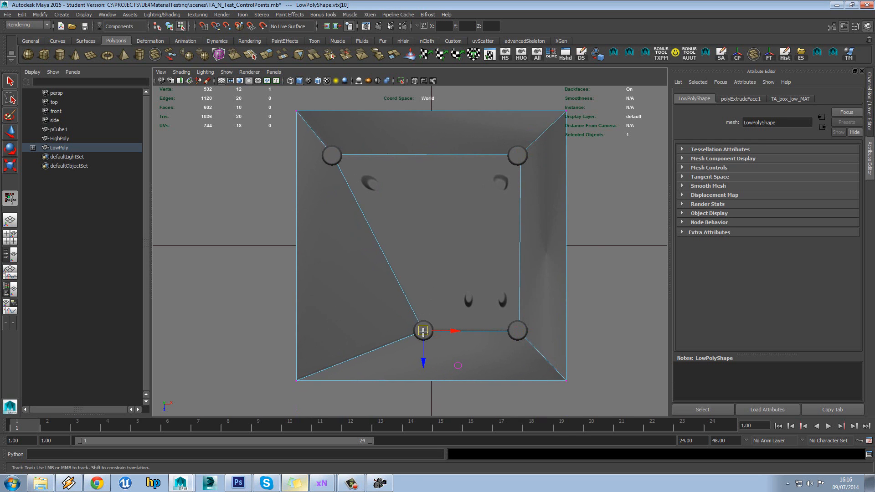
- Examine the moved vertices in perspective and their height against the HighPoly studs in a wireframe side view
key("space")
left_click_drag(457, 226, 475, 193)
right_click_drag(474, 193, 450, 216, "alt")
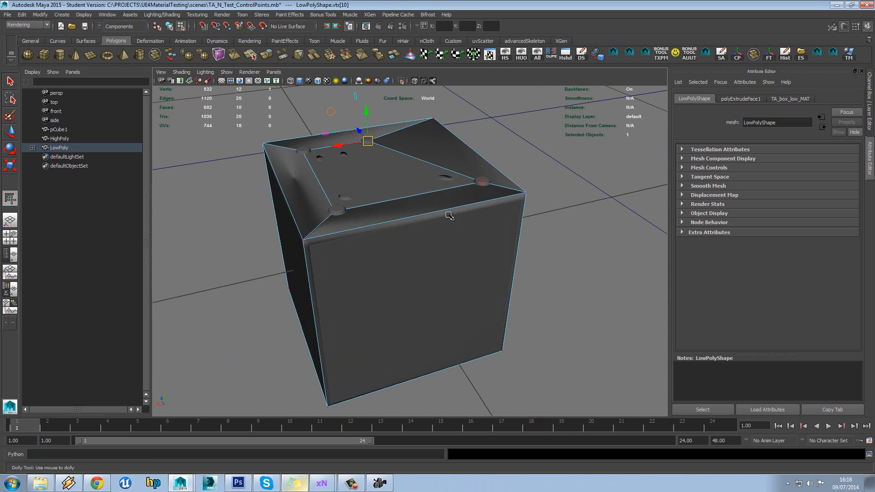
left_click_drag(449, 216, 447, 170, "alt")
key("space")
key("f")
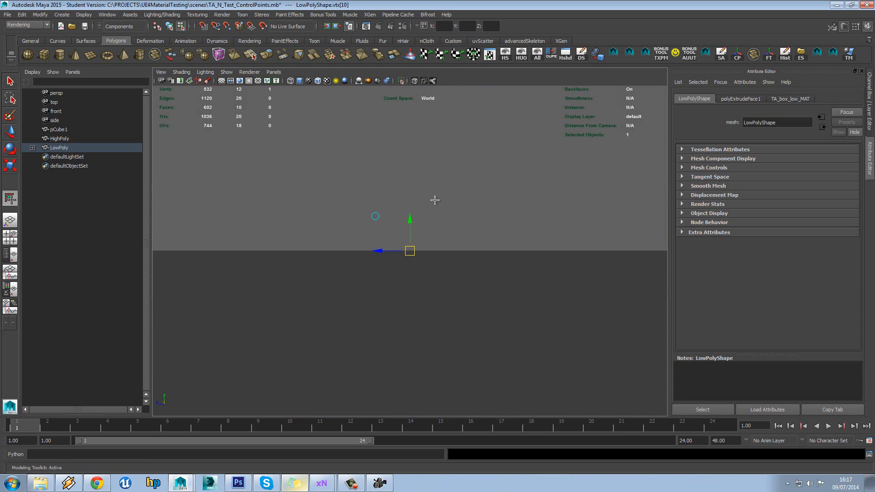
key("4")
right_click_drag(425, 214, 440, 239, "alt")
scroll(440, 237, "down", 10)
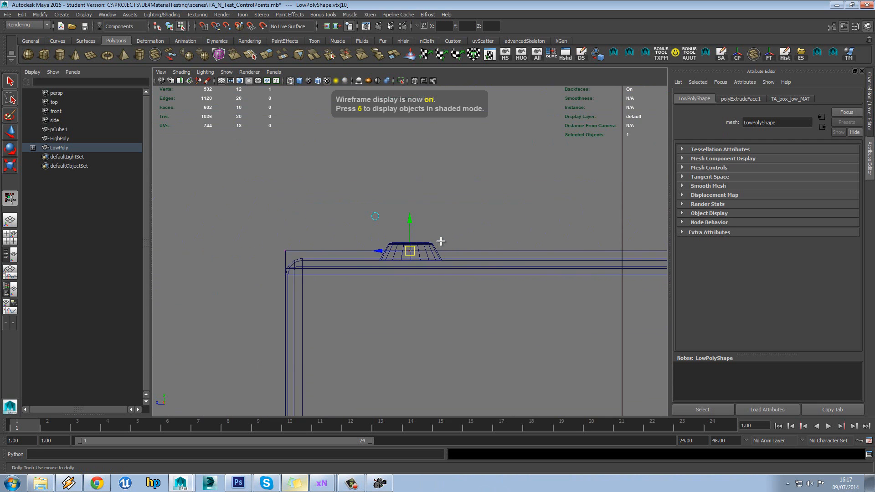
middle_click_drag(470, 276, 398, 201, "alt")
scroll(436, 227, "down", 4)
scroll(436, 227, "down", 4)
- Return to the textured perspective view and move the LowPoly box sideways, clear of the HighPoly box, to compare their top faces
key("space")
left_click_drag(447, 246, 415, 215)
mouse_move(414, 215)
right_mouse_down("alt")
mouse_move(448, 204)
mouse_move(418, 204)
right_mouse_up("alt")
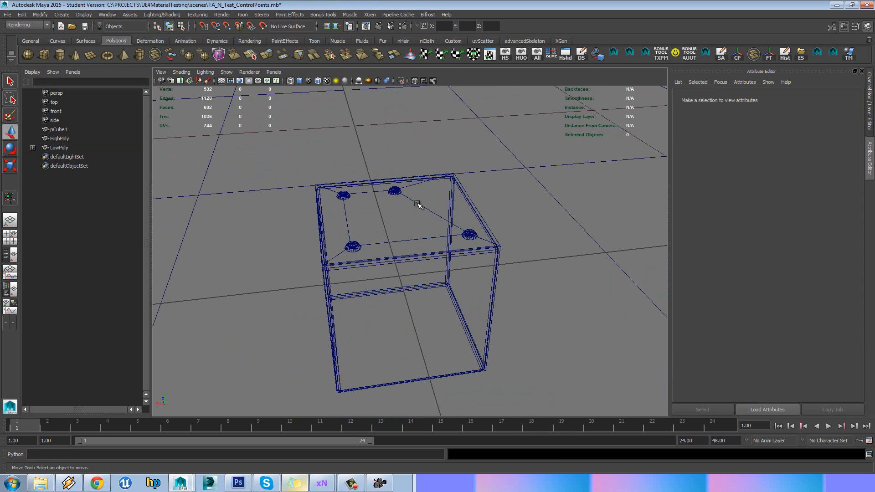
left_click_drag(417, 205, 419, 208, "alt")
key("6")
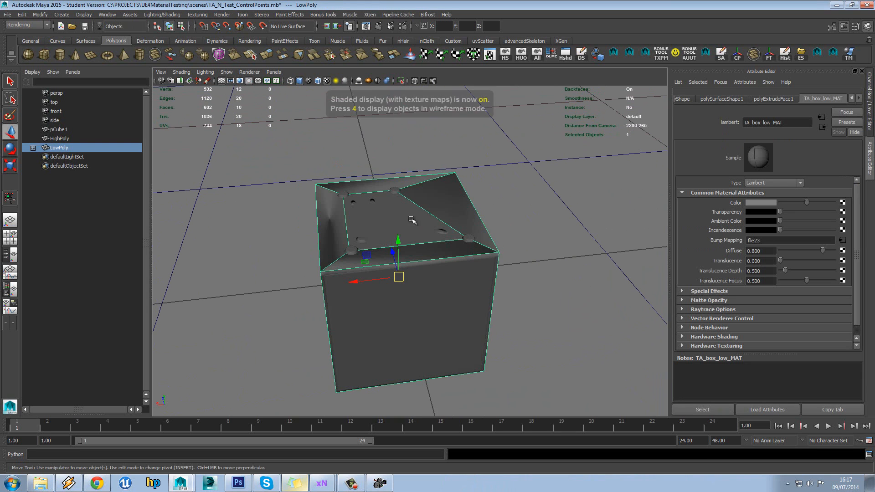
mouse_move(355, 281)
left_mouse_down()
mouse_move(529, 257)
mouse_move(562, 209)
left_mouse_up()
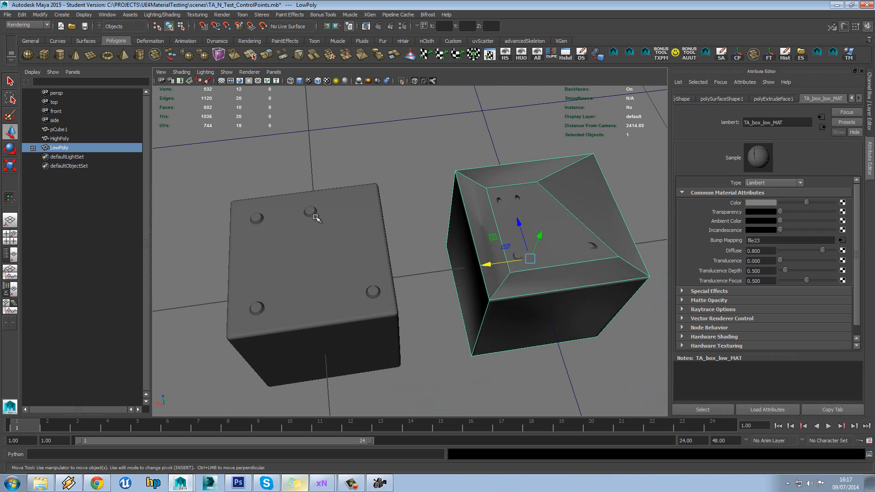
left_click_drag(314, 218, 314, 201, "alt")
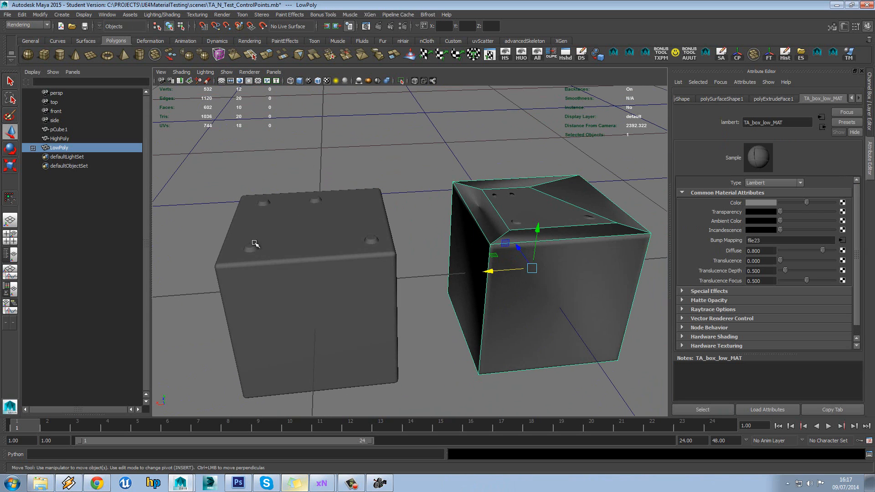
left_click_drag(381, 256, 382, 262, "alt")
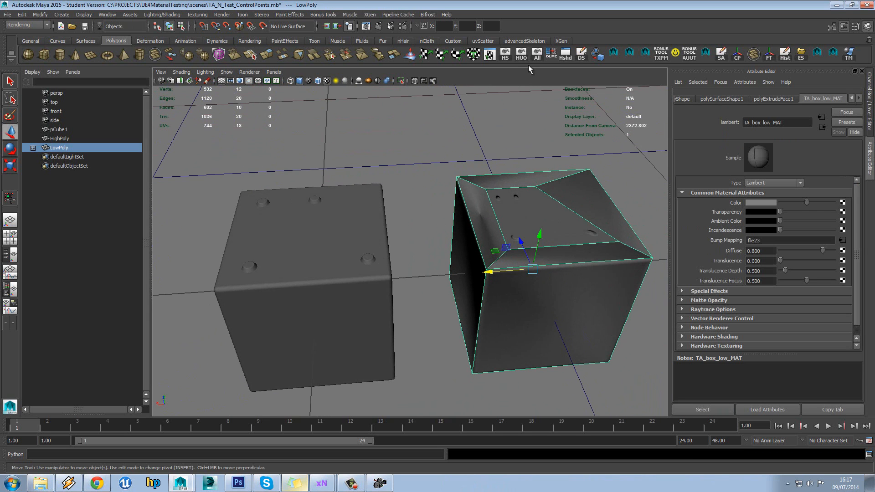
- Open the LowPoly box's UVs in the UV Texture Editor and select the inner face of its top
left_click(489, 54)
middle_click_drag(677, 230, 698, 220, "alt")
middle_click_drag(420, 178, 338, 186, "alt")
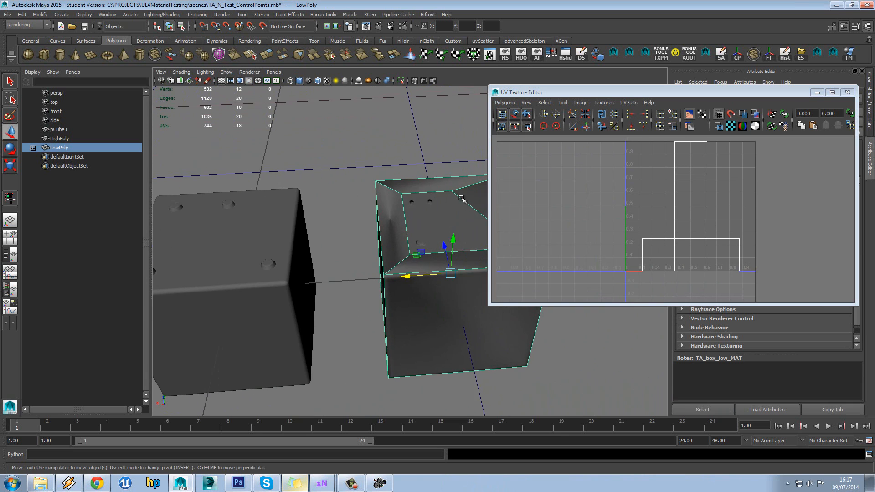
key("F11")
left_click_drag(463, 213, 451, 232, "alt")
left_click(447, 230)
scroll(625, 228, "up", 3)
middle_click_drag(672, 236, 643, 225, "alt")
left_click_drag(435, 205, 420, 244, "alt")
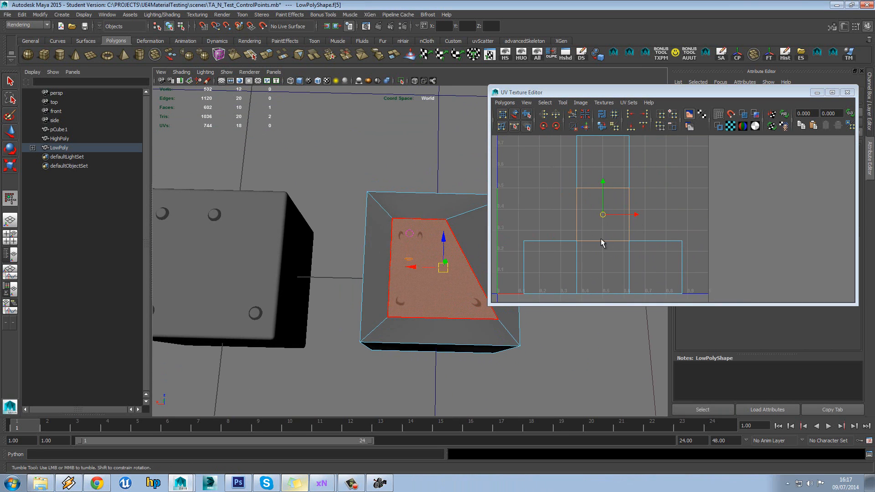
- Scale the inner top face's UVs uniformly inward to leave a border inside the top face's UV square
middle_click_drag(601, 239, 612, 228, "alt")
scroll(612, 227, "up", 2)
key("r")
left_click_drag(598, 208, 588, 218)
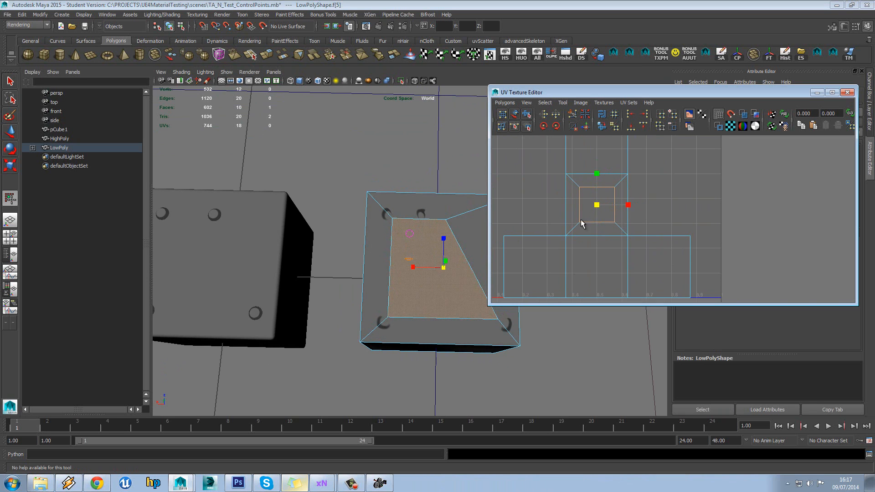
middle_click_drag(387, 228, 351, 227, "alt")
left_click_drag(351, 226, 365, 242, "alt")
scroll(601, 192, "up", 2)
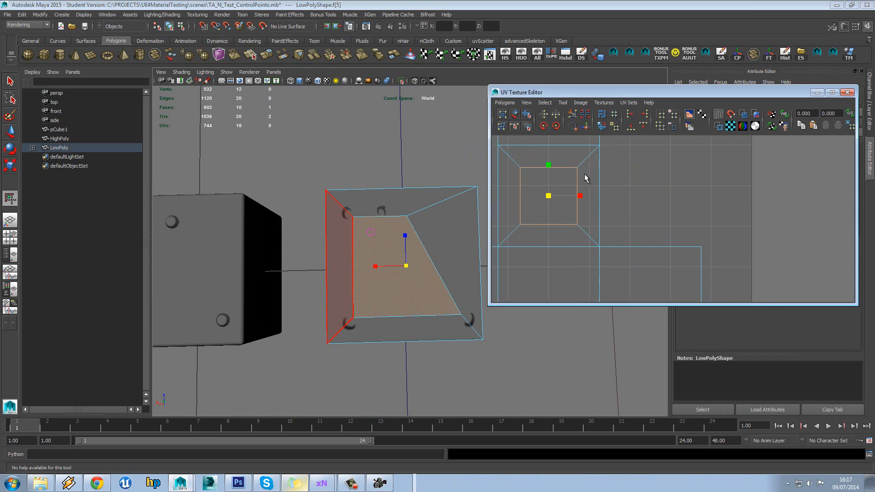
left_click_drag(570, 180, 570, 177)
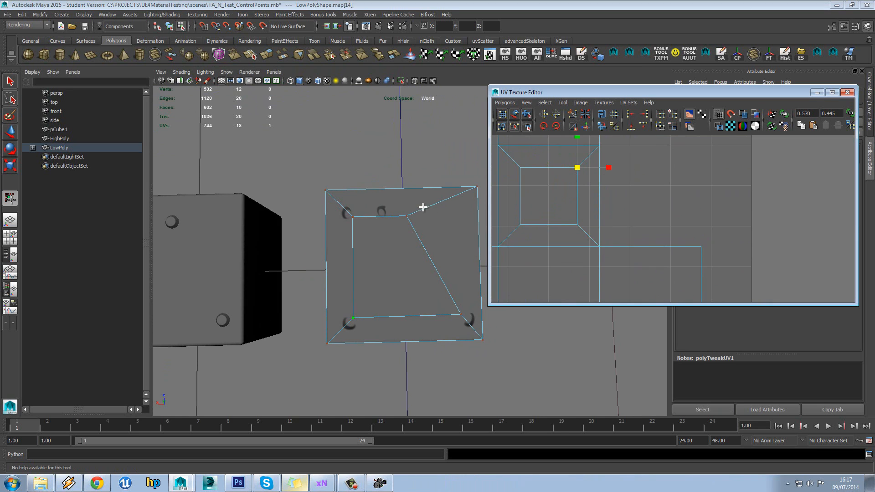
- Undo the trial vertical moves and shift the UV of the strongly offset inner vertex horizontally to follow the slanted edge
left_click(408, 216)
middle_click_drag(521, 200, 534, 197, "alt")
left_click_drag(535, 198, 536, 177)
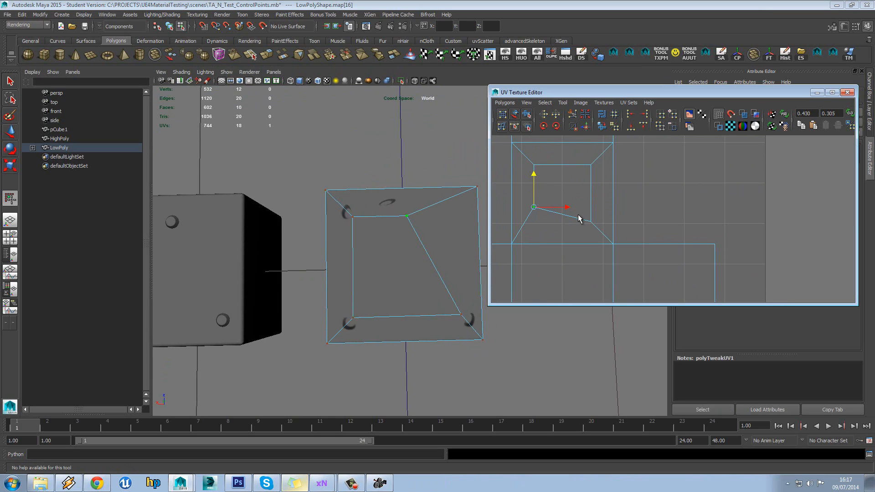
left_click_drag(593, 223, 593, 223)
key("ctrl+z")
left_click_drag(525, 217, 595, 224)
key("ctrl+z")
key("ctrl+z")
scroll(444, 218, "down", 5)
scroll(443, 218, "up", 5)
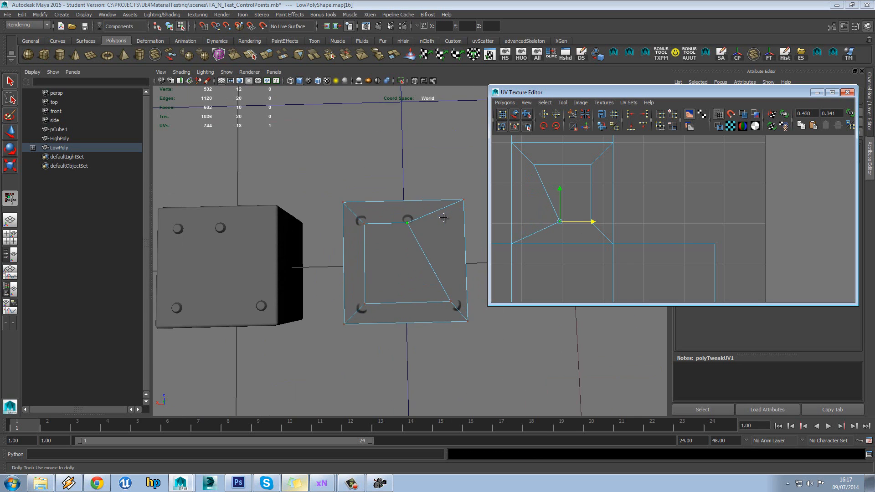
scroll(659, 214, "down", 4)
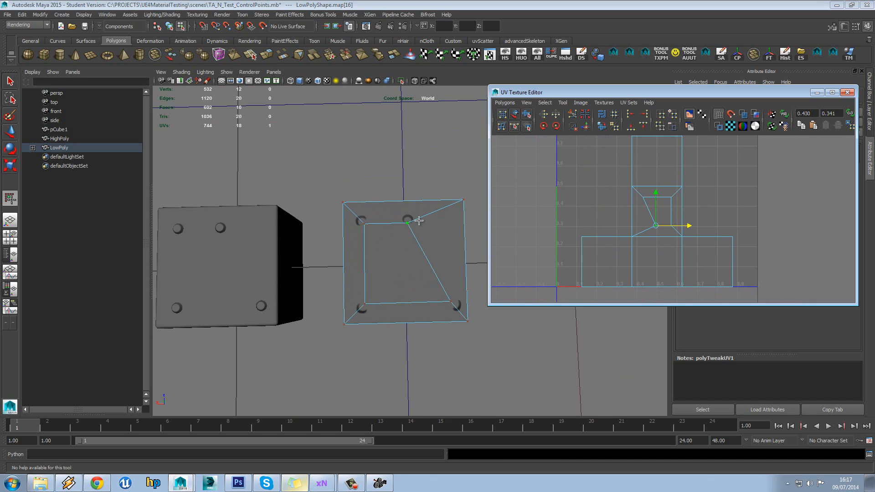
- Return the LowPoly box to object selection and assign a checker shader to it
right_click_drag(421, 228, 416, 195)
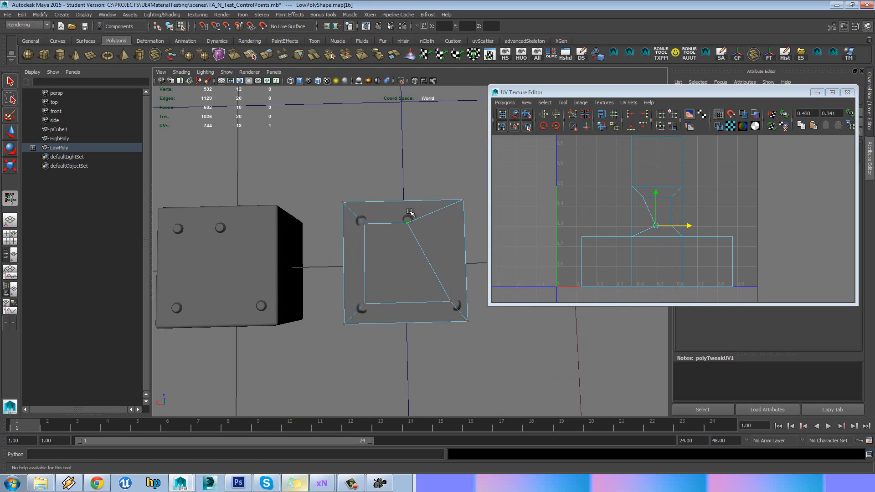
key("w")
left_click(323, 14)
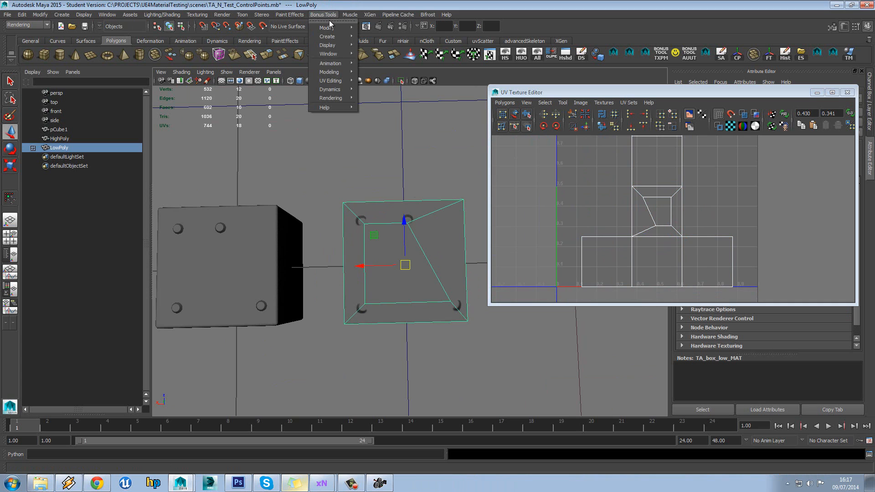
mouse_move(340, 73)
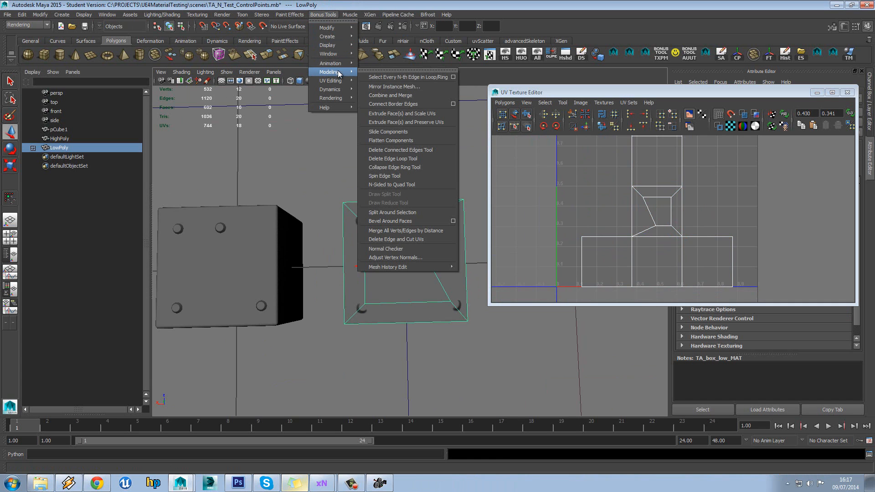
mouse_move(342, 98)
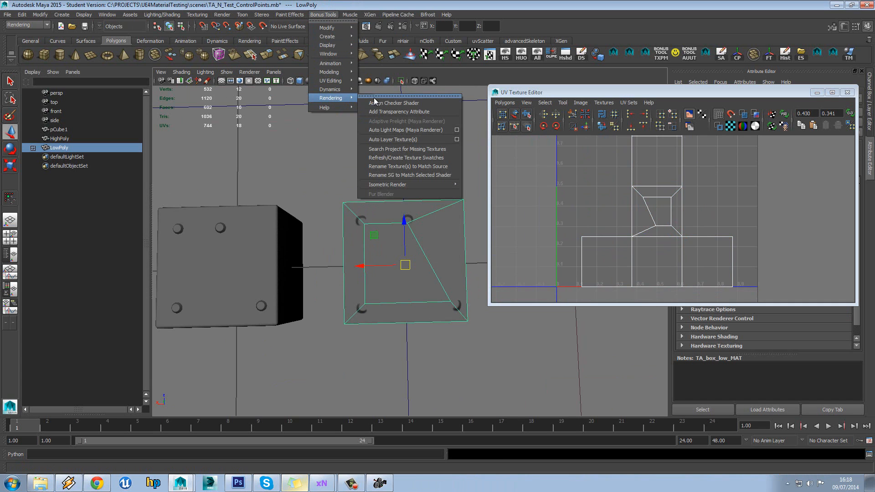
left_click(382, 105)
left_click_drag(402, 192, 406, 192, "alt")
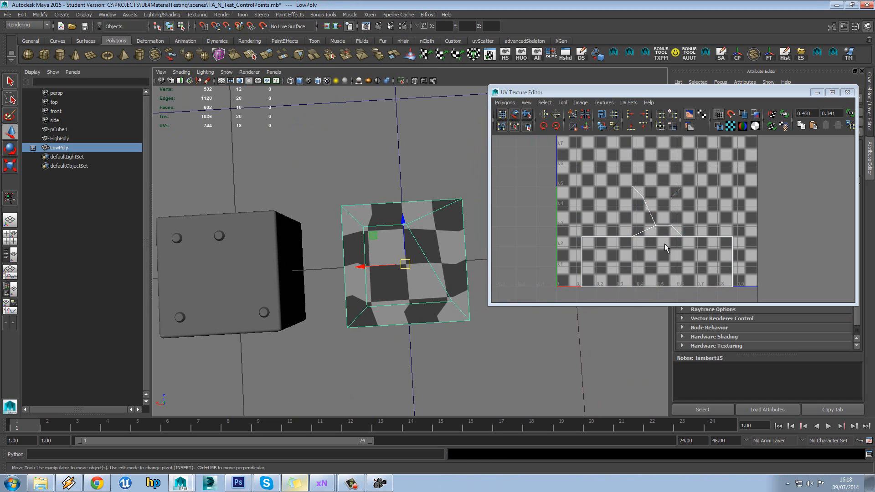
- Select the two lower UVs of the inner top face and lower them to V 0.291 to reduce the checker distortion
scroll(661, 236, "up", 3)
scroll(643, 222, "up", 1)
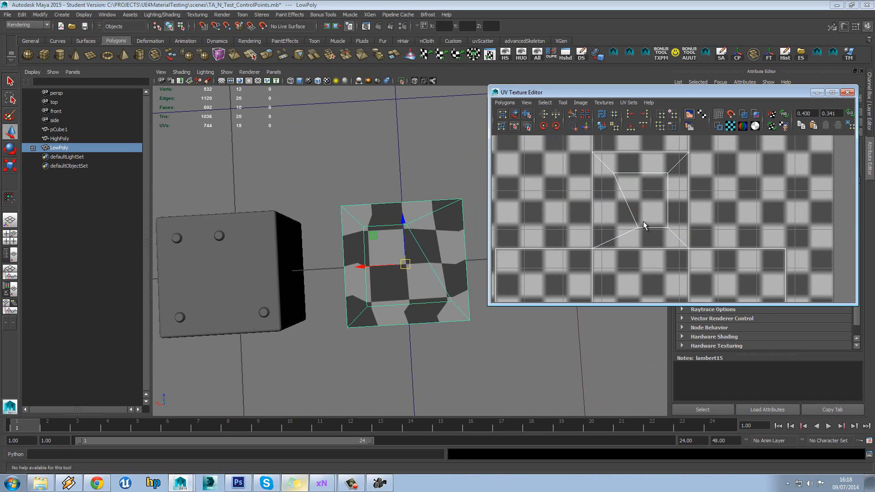
right_click_drag(625, 189, 646, 196)
left_click(638, 227)
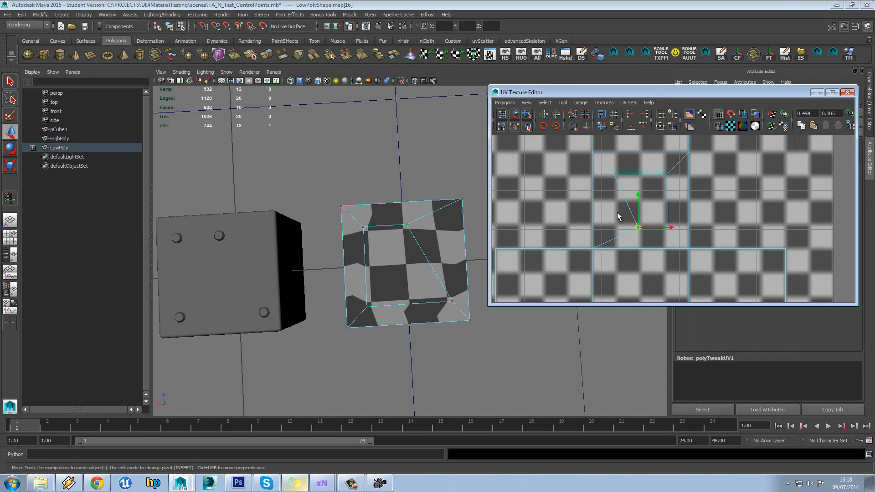
left_click_drag(617, 214, 677, 238)
left_click_drag(654, 195, 654, 199)
scroll(654, 200, "down", 1)
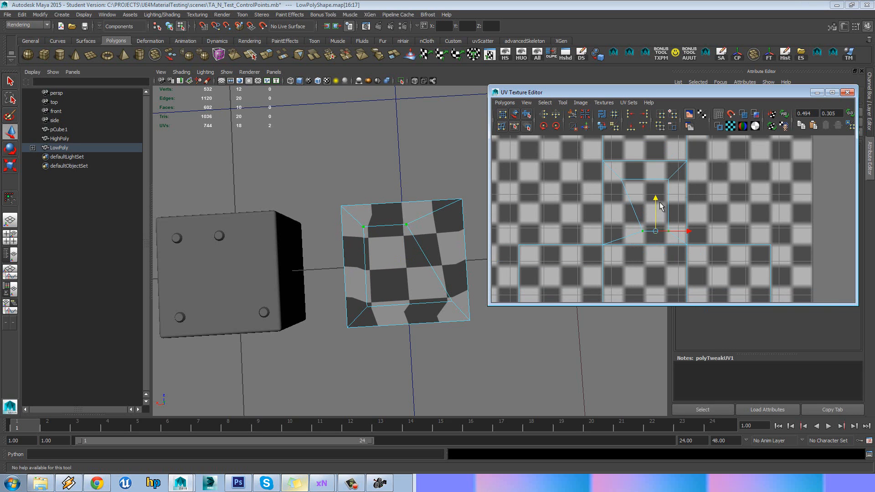
- Select the LowPoly box's inner top face and its border faces, convert the selection to UVs, and unfold them
key("F11")
left_click_drag(693, 171, 606, 234)
scroll(607, 210, "down", 3)
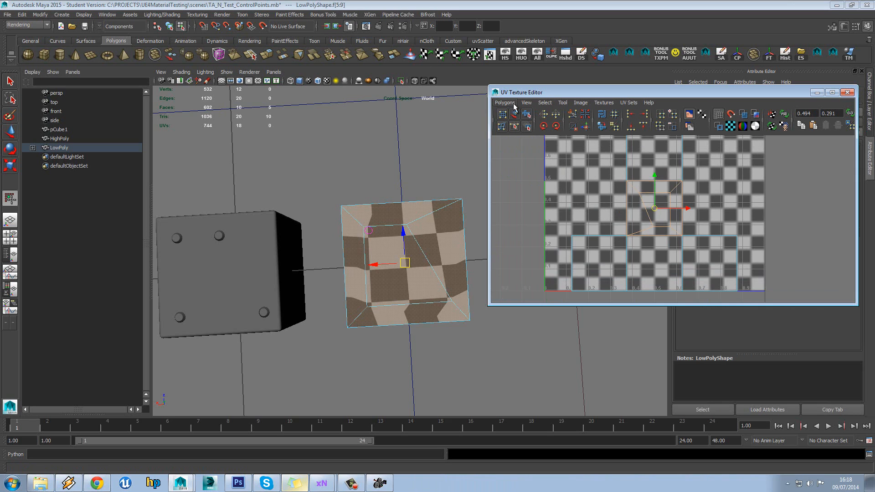
left_click(602, 126)
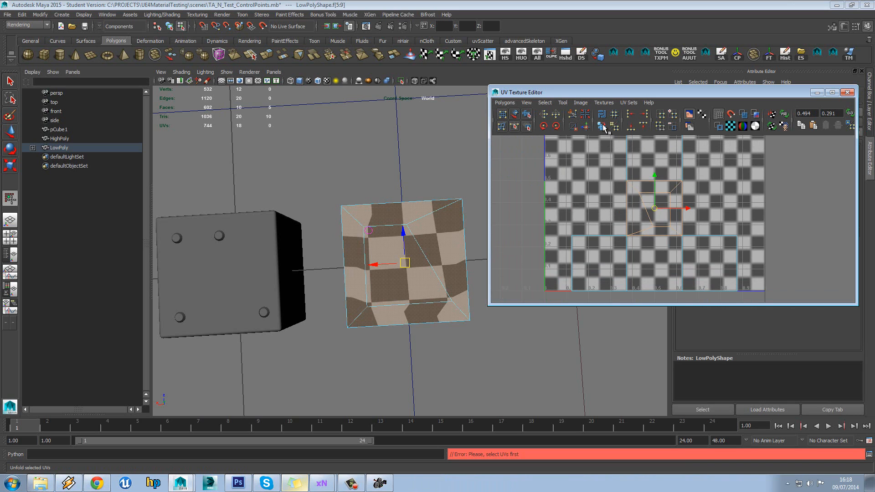
right_click_drag(662, 205, 714, 199, "ctrl")
left_click(601, 128)
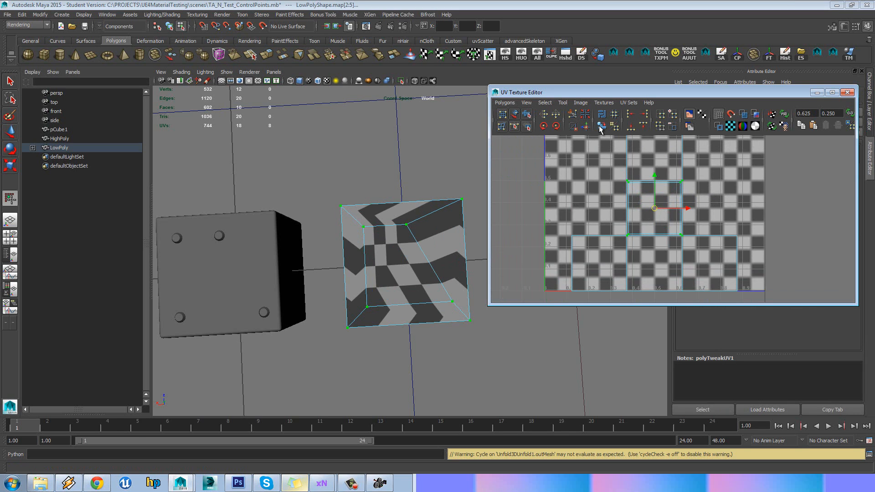
- Undo the unfold of the top-face UVs and the preceding conversion of the face selection to UVs
middle_click_drag(678, 204, 678, 196, "alt")
key("ctrl+z")
scroll(656, 191, "up", 3)
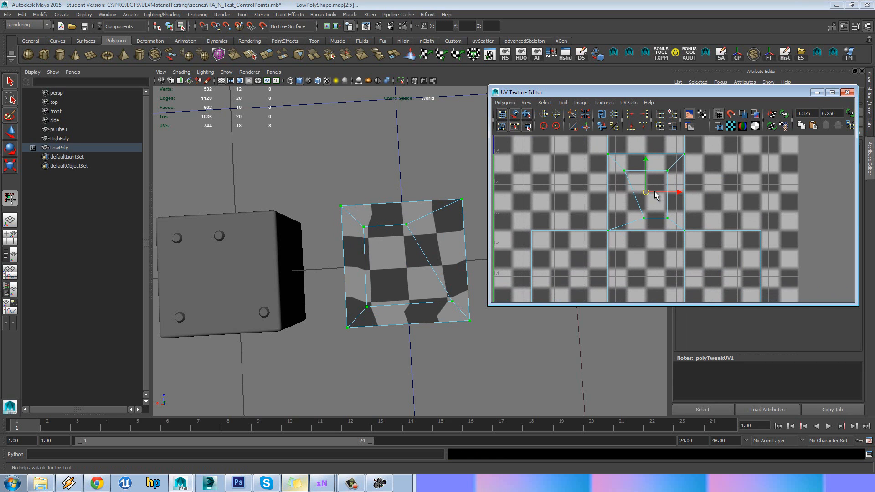
key("ctrl+z")
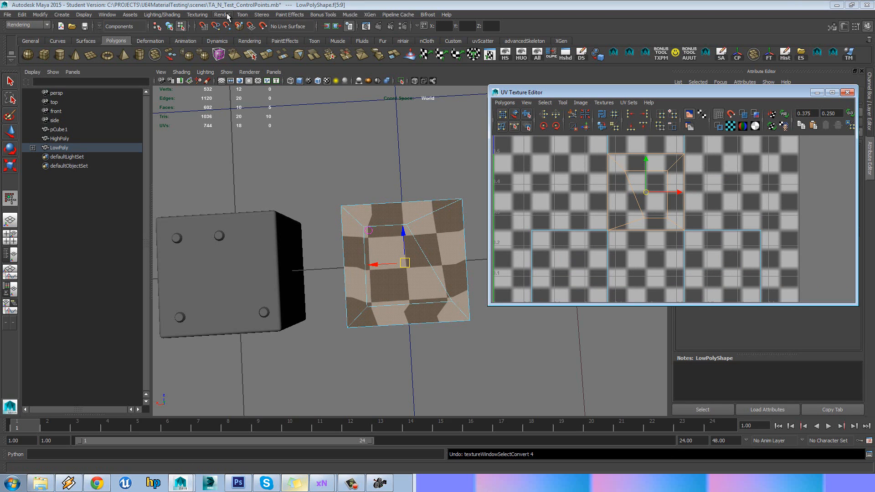
- Planar-map the selected LowPoly top faces, fitting the projection to the bounding box and keeping the image width/height ratio
left_click(32, 25)
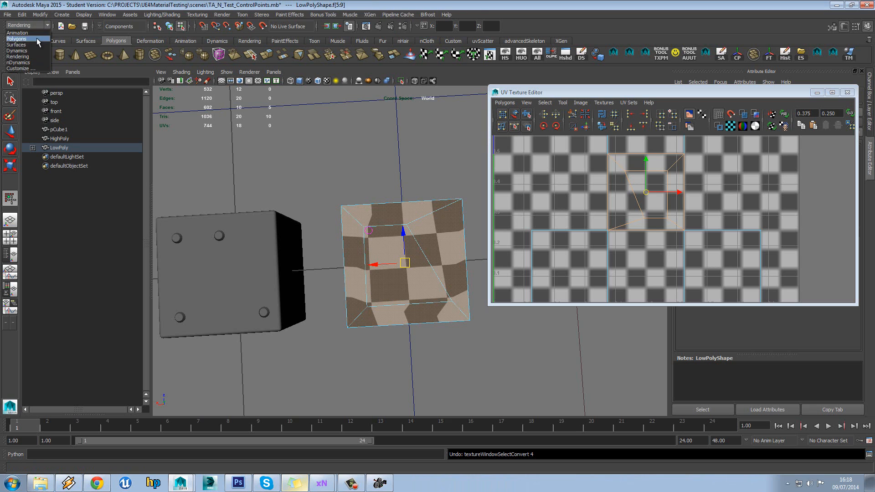
left_click(17, 39)
left_click(299, 15)
left_click(376, 29)
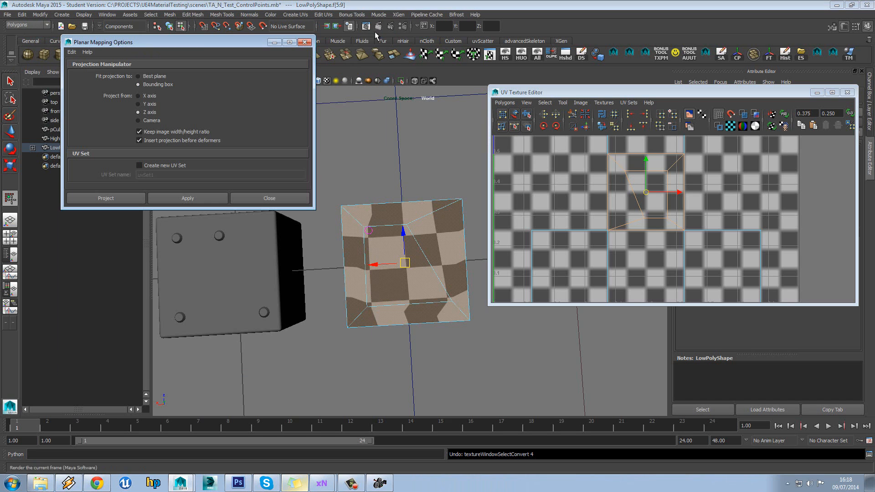
left_click(227, 199)
left_click(255, 198)
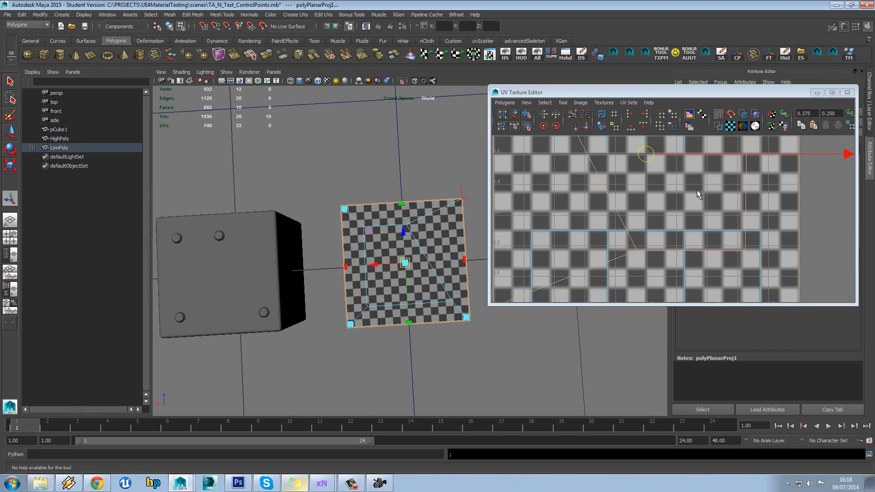
- Scale the projected top-face shell to roughly the neighbouring faces' size, place it in empty UV space beside them, and hide the texture image
scroll(696, 189, "down", 4)
left_click_drag(666, 200, 723, 189)
left_click(15, 162)
scroll(656, 197, "up", 3)
key("w")
left_click(691, 113)
scroll(656, 190, "up", 2)
middle_click_drag(684, 168, 675, 187, "alt")
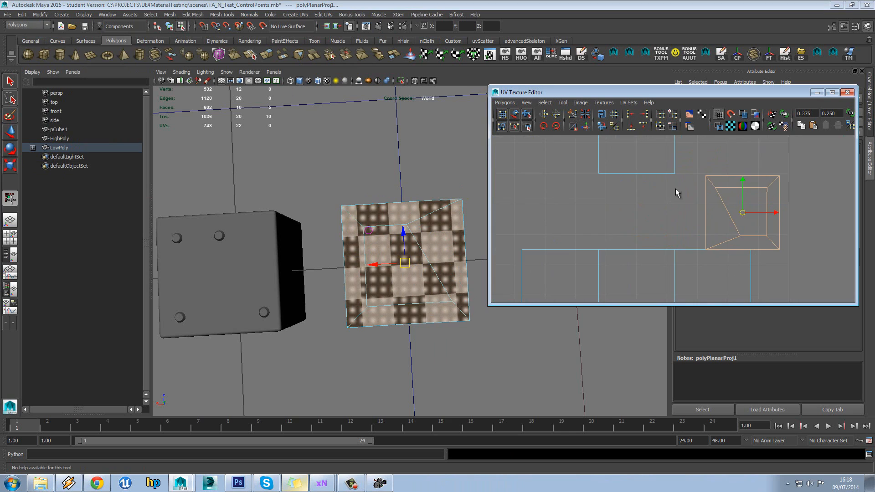
- Examine which border edge and corner vertex of the top-face shell correspond to those of the neighbouring UV shells
right_click_drag(681, 170, 698, 161)
right_click_drag(640, 165, 647, 145)
left_click(629, 177)
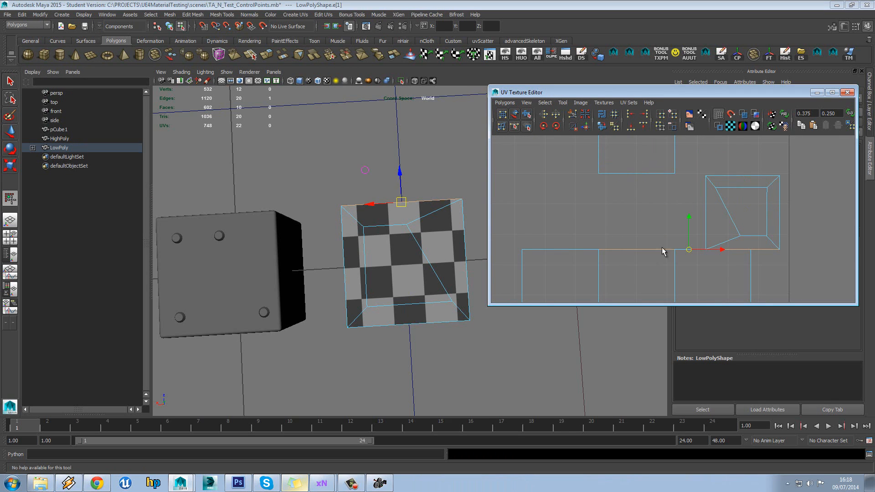
middle_click_drag(703, 225, 704, 222, "alt")
right_click_drag(715, 206, 750, 201)
left_click(705, 176)
right_click_drag(709, 175, 688, 177)
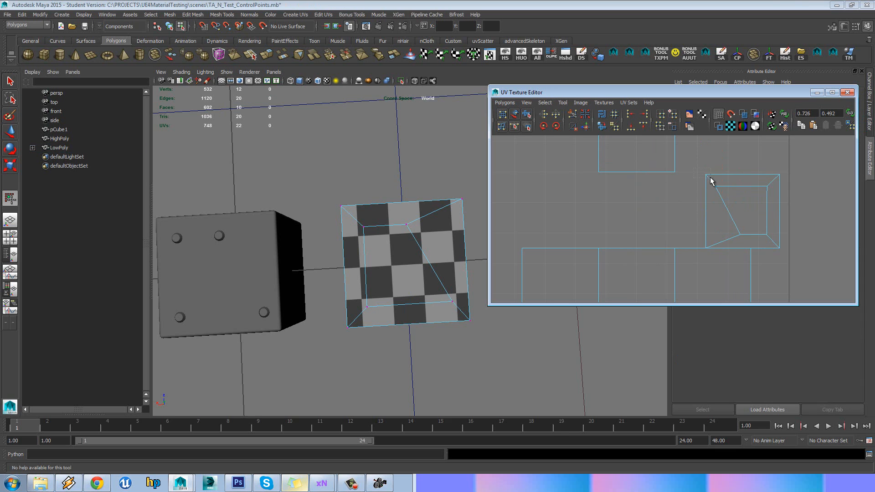
left_click(709, 179)
- Move and sew the top-face shell's upper border edge to the matching edge of the separate side-face shell
right_click_drag(763, 184, 762, 164)
left_click(729, 174)
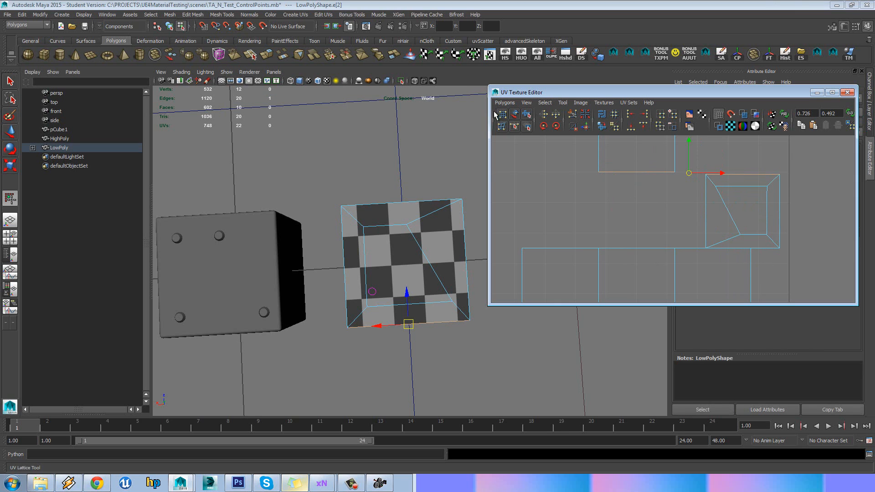
left_click(504, 103)
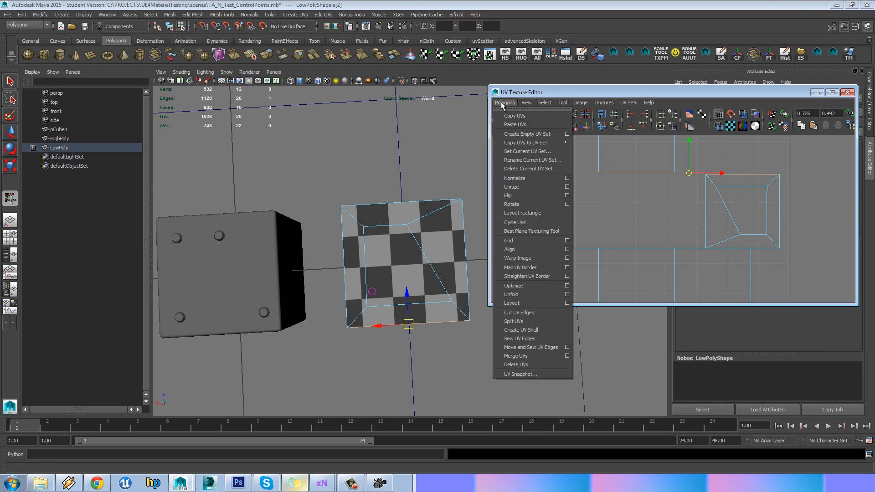
left_click(542, 348)
scroll(725, 218, "up", 2)
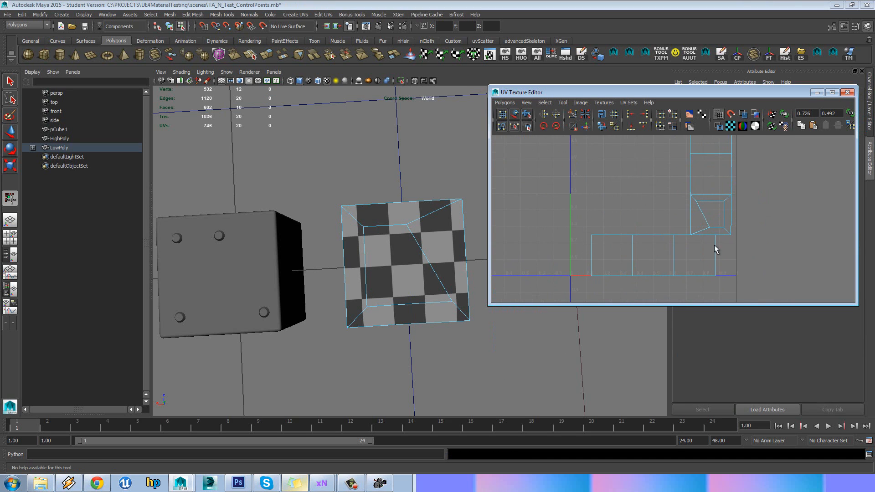
- Move and sew the top-face shell's lower border edge to the matching edge of the side-face row
left_click(694, 233)
left_click(513, 104)
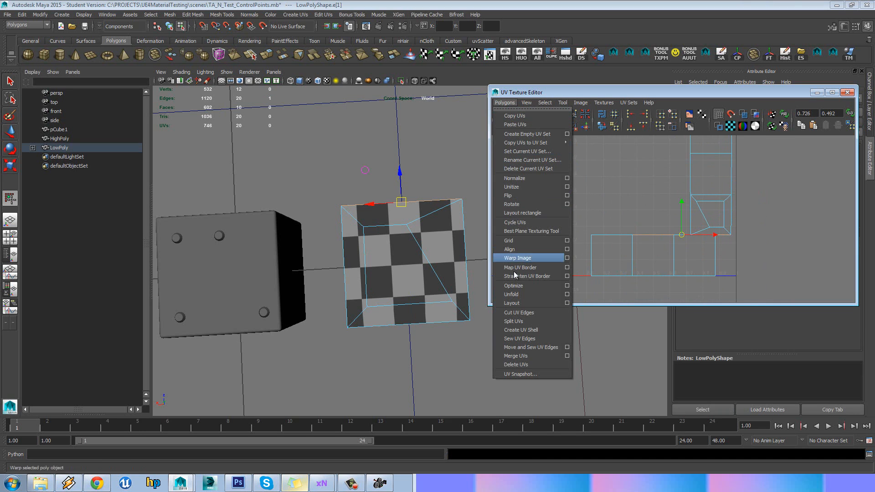
left_click(544, 349)
scroll(710, 239, "down", 3)
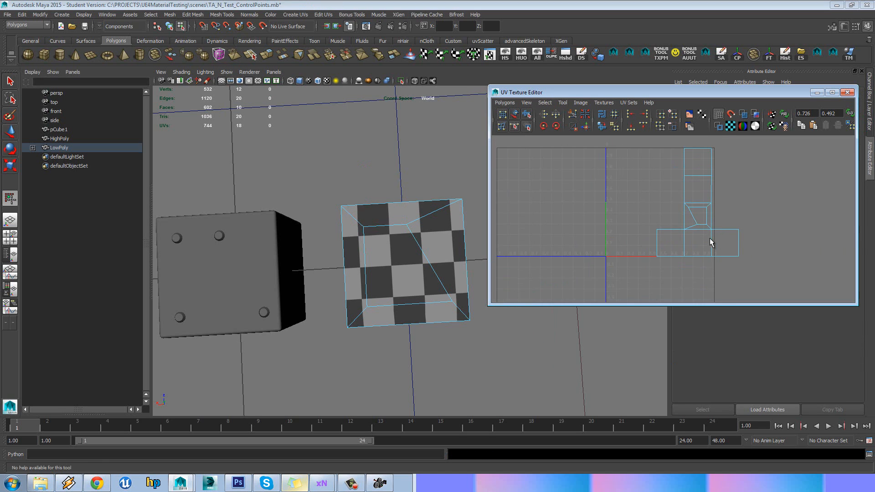
- Select all the LowPoly UVs, shift the whole layout horizontally into the 0-1 texture space, and close the UV editor
right_click_drag(693, 189, 725, 184)
left_click_drag(764, 142, 613, 287)
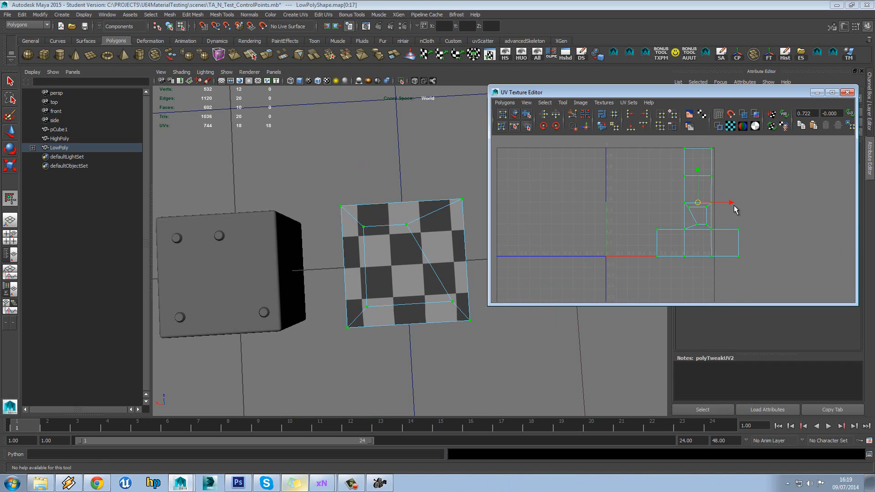
left_click_drag(734, 205, 690, 204)
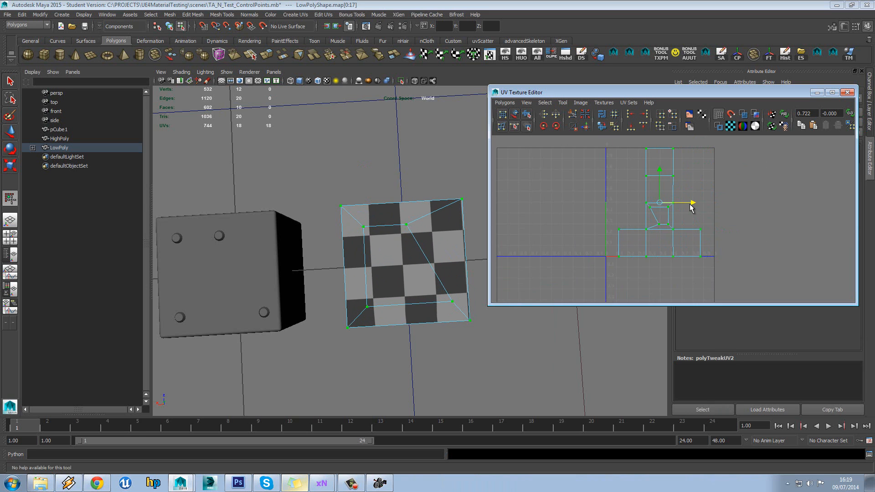
left_click(846, 93)
- Return the LowPoly box to object selection and assign the existing TA_box_low_MAT material to it
middle_click_drag(394, 259, 433, 242, "alt")
right_click_drag(432, 241, 449, 235)
left_click(452, 237)
left_click_drag(452, 237, 482, 234, "alt")
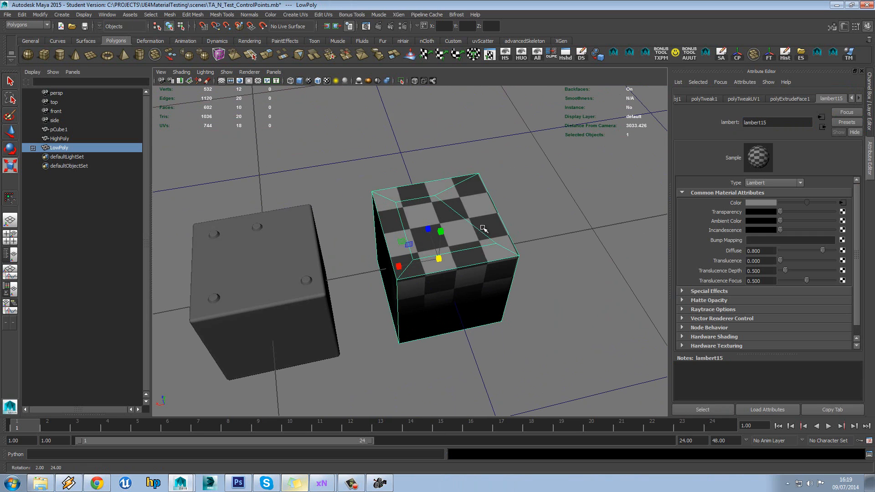
right_click_drag(466, 222, 540, 424)
left_click_drag(435, 222, 428, 251, "alt")
key("q")
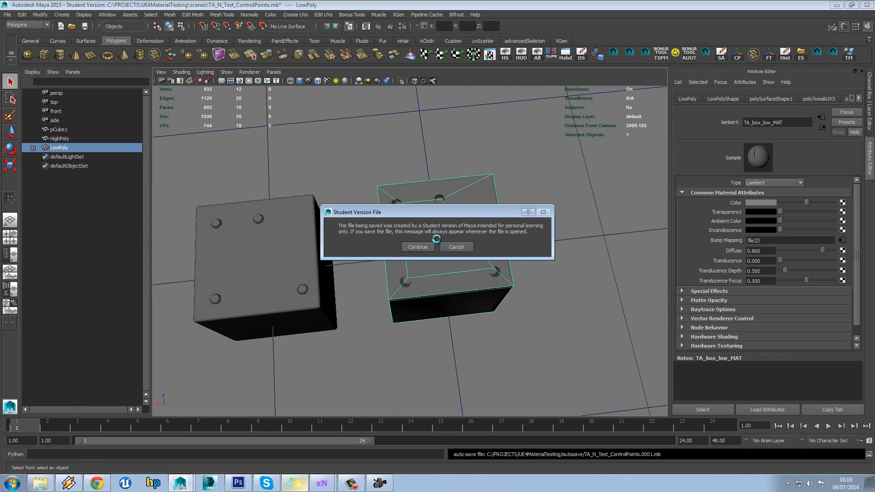
- Move the LowPoly box along X onto the HighPoly box and bake its tangent-space normal map to TA_Box_N.jpg
left_click(418, 246)
key("w")
left_click_drag(523, 214, 424, 214, "alt")
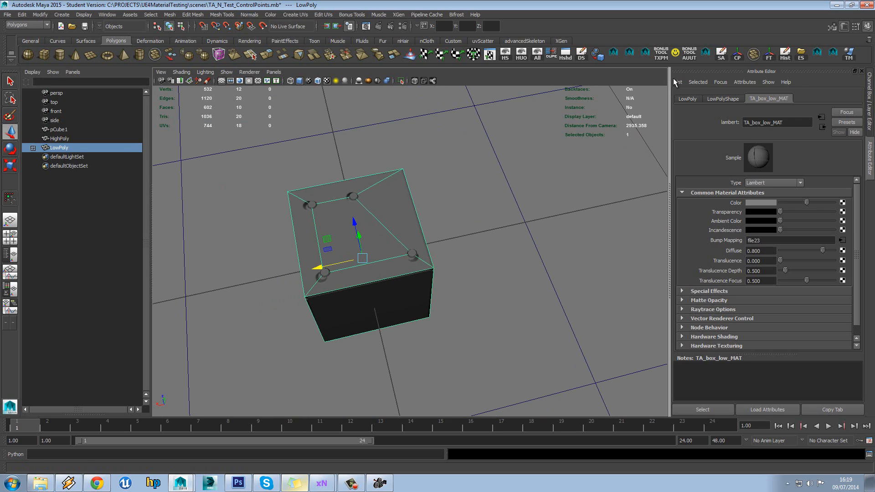
key("alt+Tab")
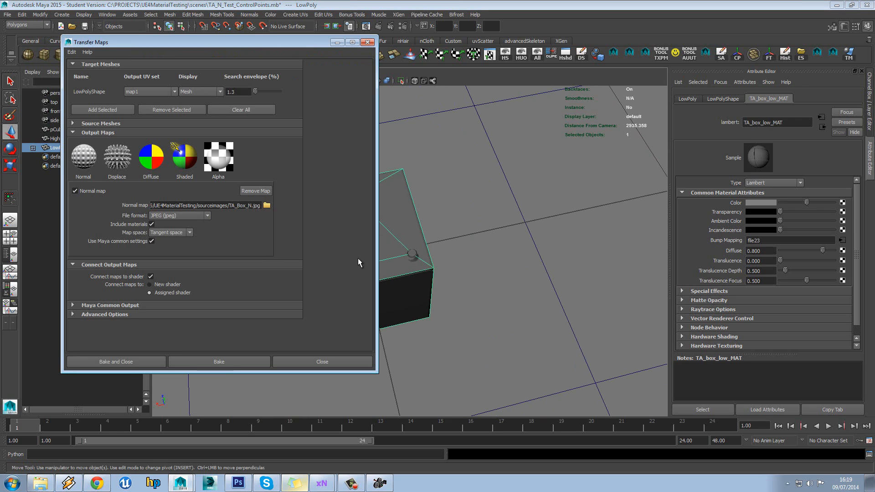
left_click(230, 363)
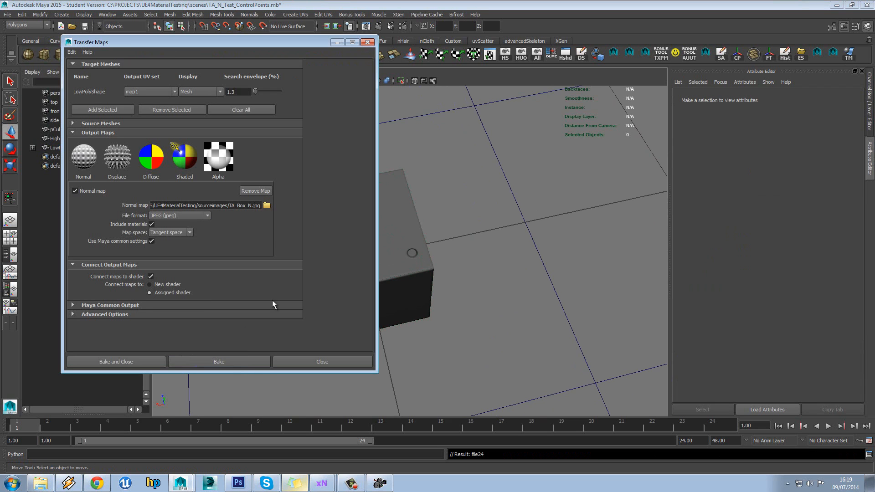
- Add the HighPoly box as the source mesh in the Transfer Maps settings
left_click(94, 124)
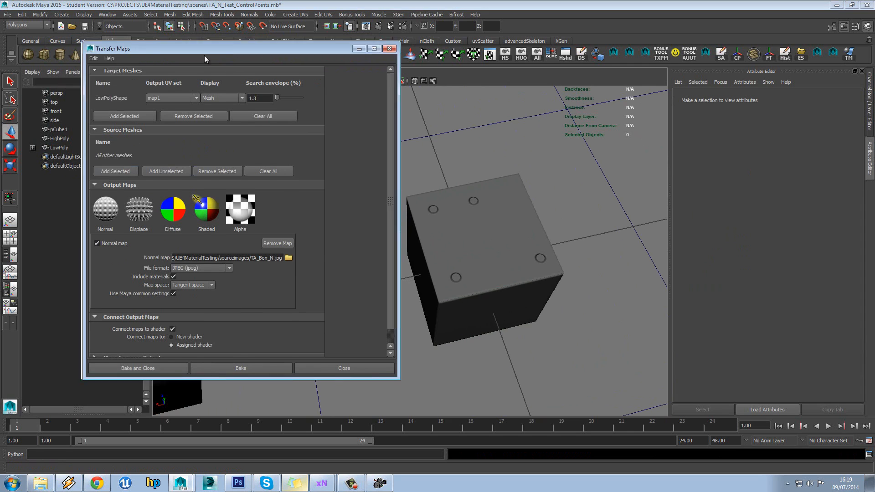
left_click_drag(204, 56, 260, 59)
left_click(58, 138)
left_click(180, 175)
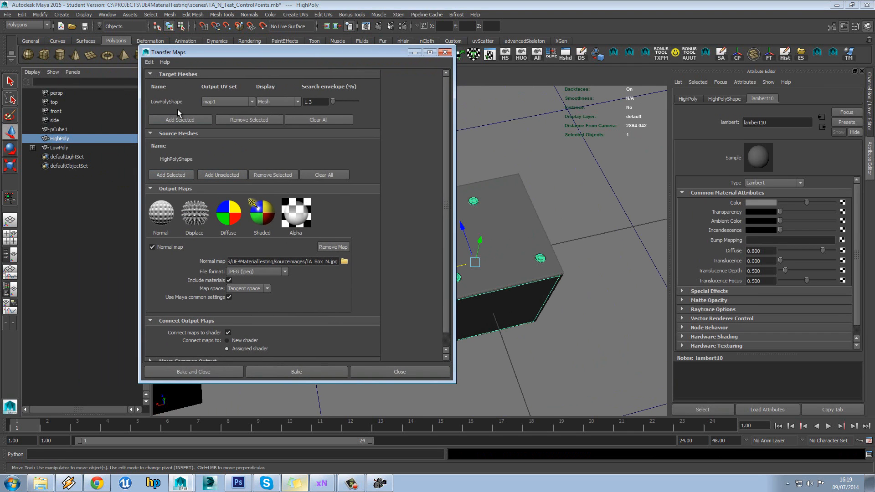
middle_click_drag(539, 238, 562, 237, "alt")
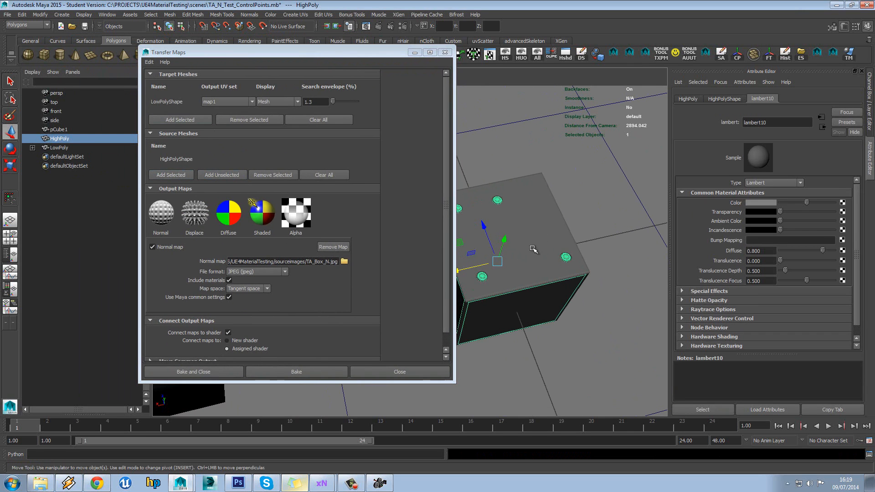
- Move the LowPoly box about 878 units along negative X to sit beside the HighPoly box, and close Transfer Maps
left_click(64, 149)
middle_click_drag(483, 266, 611, 244, "alt")
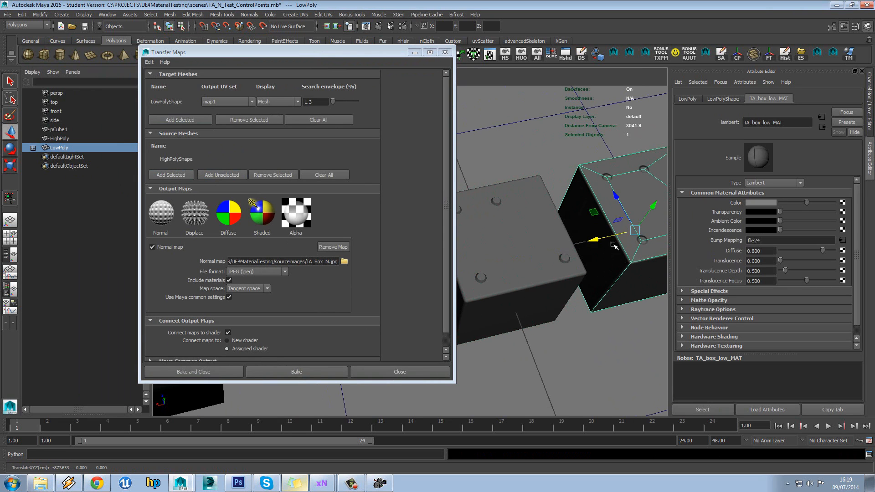
left_click(550, 165)
left_click_drag(550, 165, 478, 201, "alt")
left_click(445, 53)
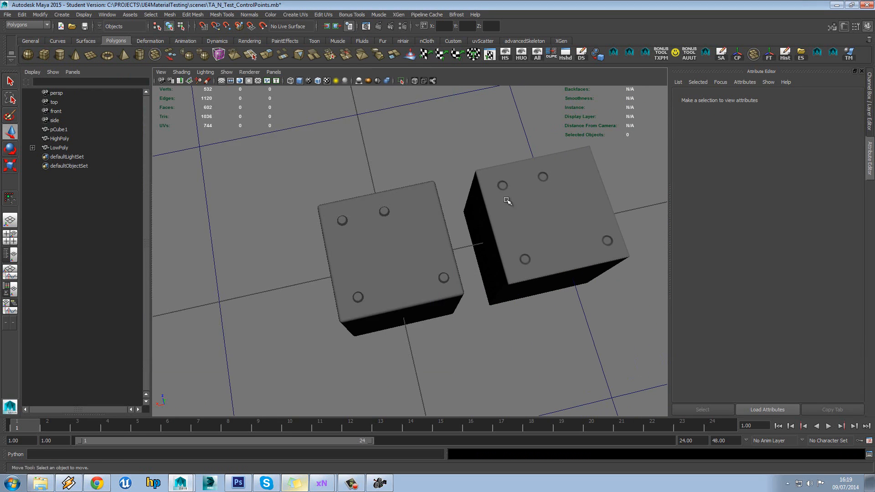
- Compare the baked studs and edges of the LowPoly box with the HighPoly box from several angles
left_click_drag(530, 239, 558, 209, "alt")
right_click_drag(559, 209, 574, 250, "alt")
left_click_drag(574, 250, 490, 229, "alt")
left_click(490, 229)
left_click_drag(581, 239, 461, 239, "alt")
left_click(617, 182)
- View the LowPoly material's bump image TA_Box_N.jpg at full size to examine the baked studs and face borders
left_click(460, 238)
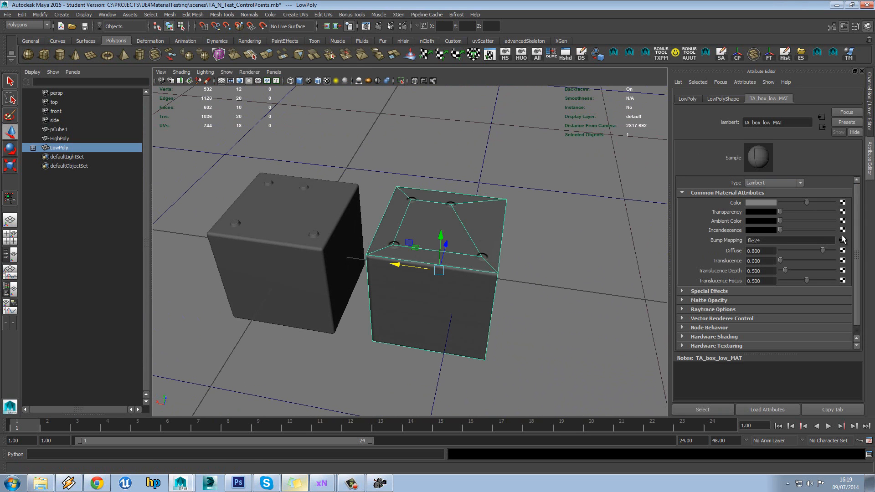
left_click(842, 241)
left_click(833, 244)
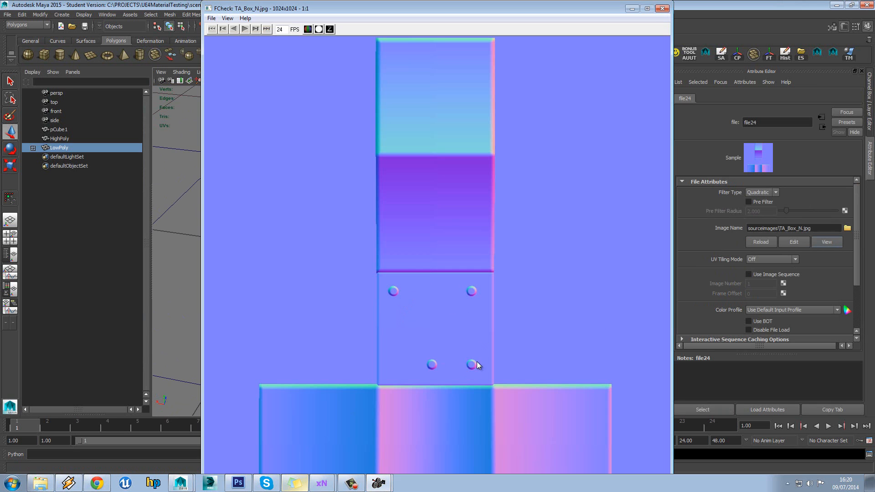
left_click(666, 11)
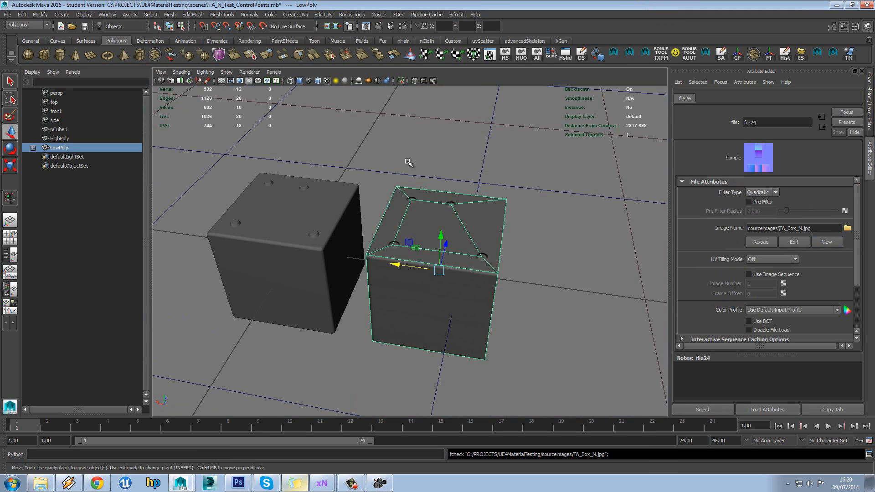
- Examine the LowPoly top face and its baked studs up close beside the HighPoly box
left_click_drag(405, 144, 460, 165, "alt")
left_click(427, 157)
middle_click_drag(457, 227, 514, 192, "alt")
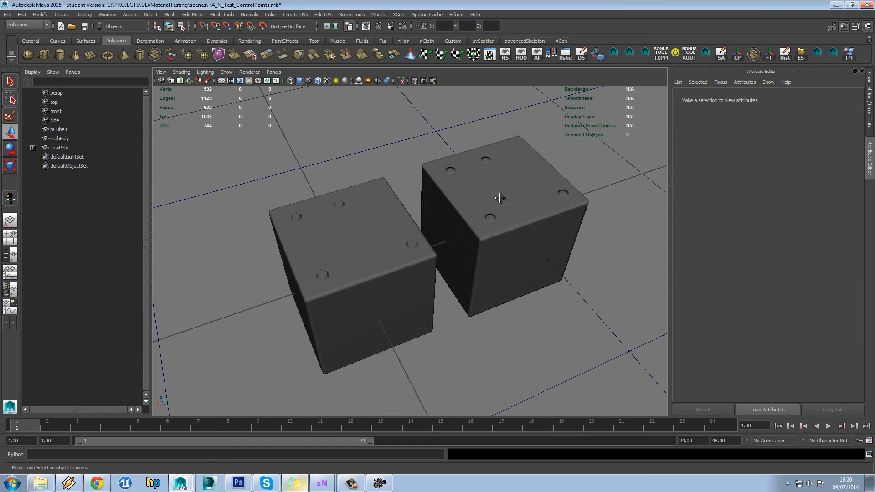
scroll(456, 197, "up", 5)
left_click_drag(460, 203, 484, 195, "alt")
left_click(492, 190)
scroll(510, 189, "down", 3)
- Select two adjoining outer edges of the LowPoly top face to examine the shading along them
right_click_drag(523, 185, 521, 164)
left_click(513, 173)
scroll(560, 194, "down", 3)
left_click_drag(560, 195, 433, 221, "alt")
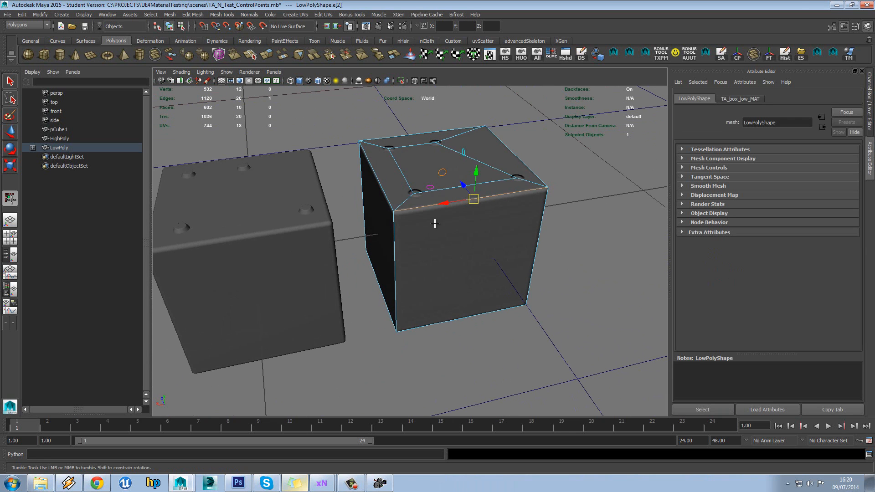
right_click_drag(434, 220, 416, 222)
left_click_drag(416, 222, 396, 205, "alt")
left_click(394, 201, "shift")
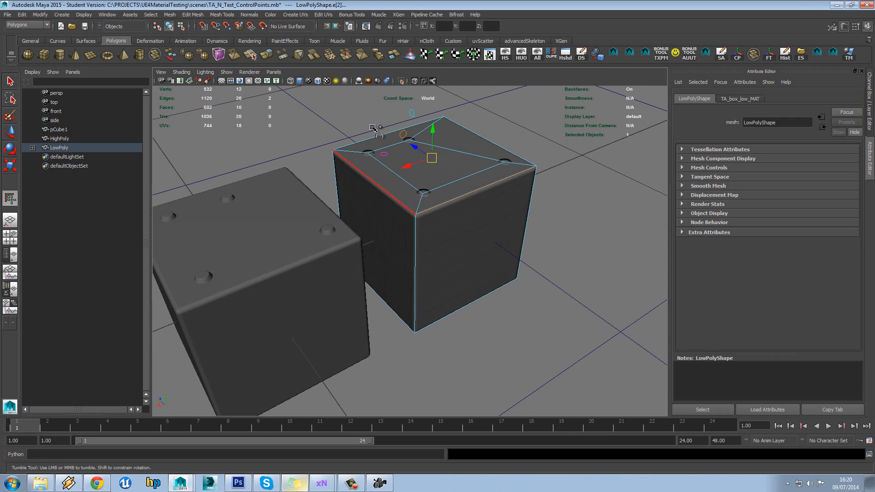
- Open the UV editor and select the top face's sewn lower border edge to examine where it lies on the LowPoly box
left_click(489, 55)
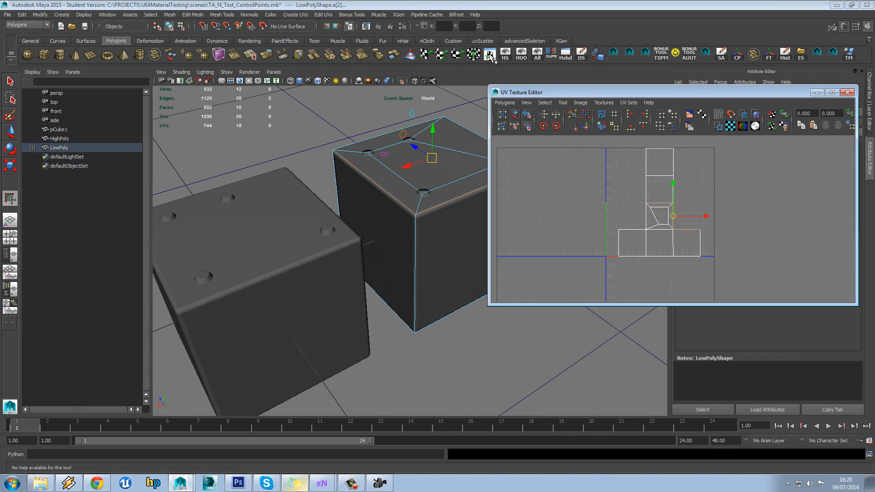
scroll(642, 224, "up", 4)
scroll(644, 248, "up", 1)
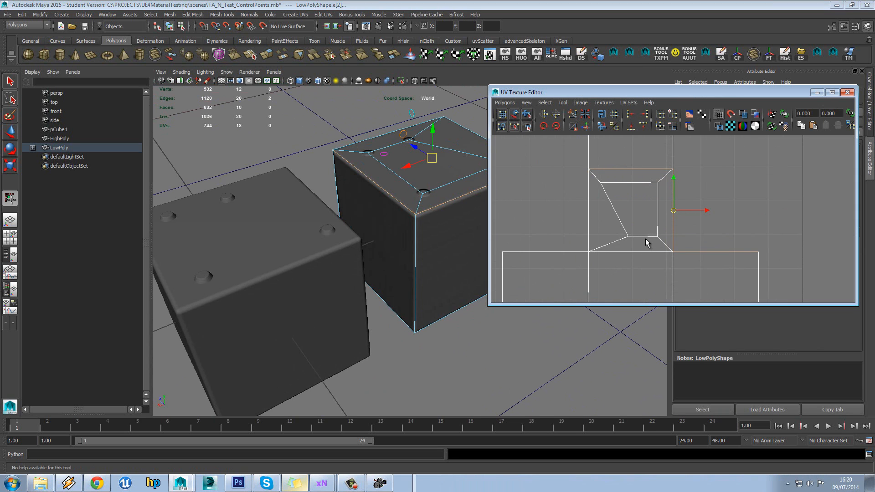
right_click_drag(645, 239, 647, 258)
right_click_drag(644, 221, 644, 220)
left_click(634, 254)
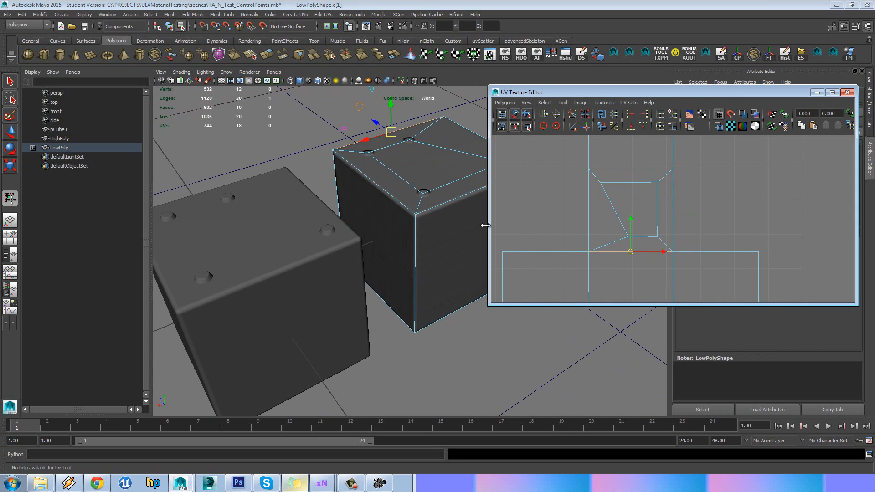
left_click_drag(367, 169, 343, 182, "alt")
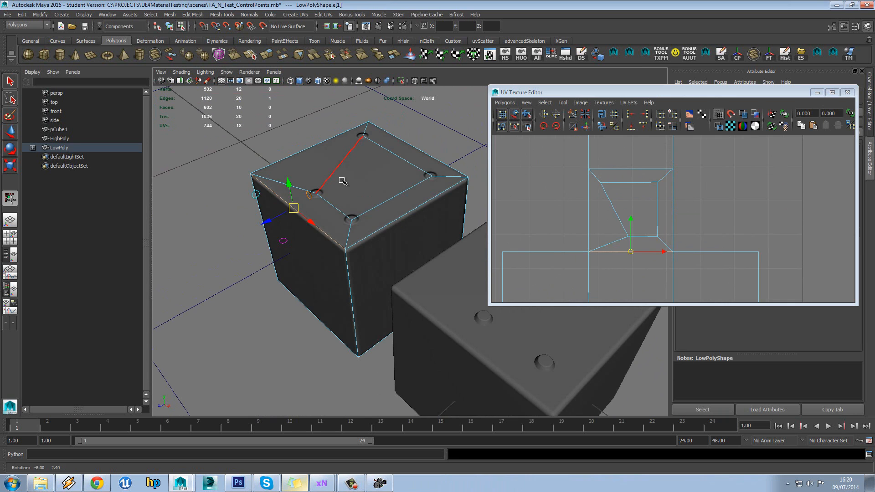
- Soften the normals of the LowPoly top face's outer edge that forms its lower UV border
left_click(273, 143)
middle_click_drag(273, 143, 353, 179, "alt")
scroll(354, 178, "up", 6)
right_click_drag(362, 184, 367, 164)
left_click(336, 210)
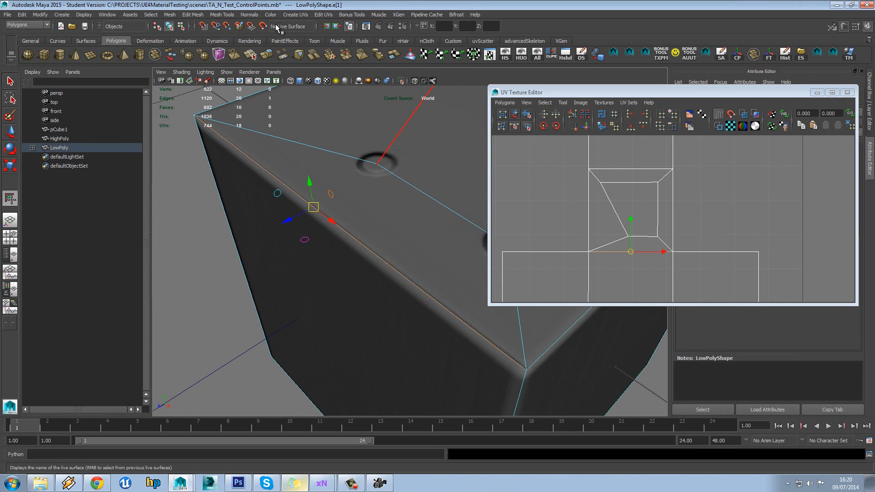
left_click(254, 16)
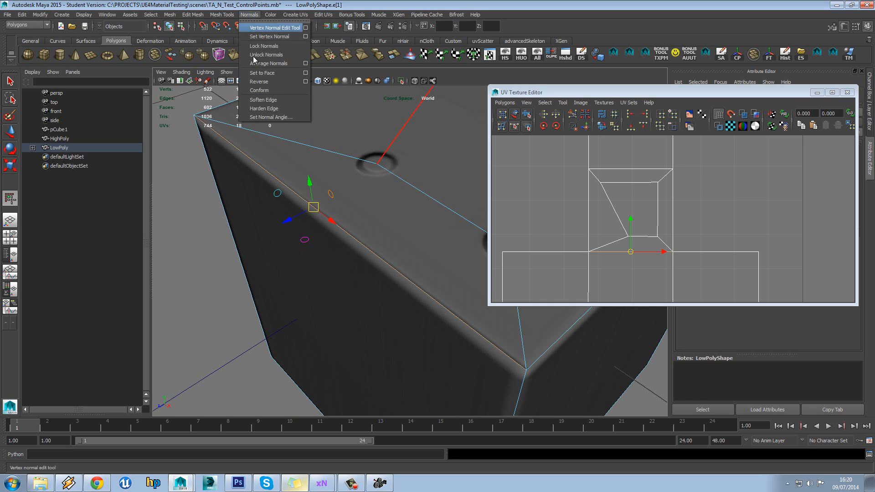
left_click(275, 101)
- Select the opposite outer edge of the LowPoly top face and soften its normals
scroll(360, 222, "down", 5)
right_click_drag(364, 224, 403, 214)
left_click_drag(403, 214, 412, 260, "alt")
right_click_drag(413, 256, 413, 241)
left_click(409, 268)
scroll(656, 208, "down", 2)
scroll(656, 209, "up", 1)
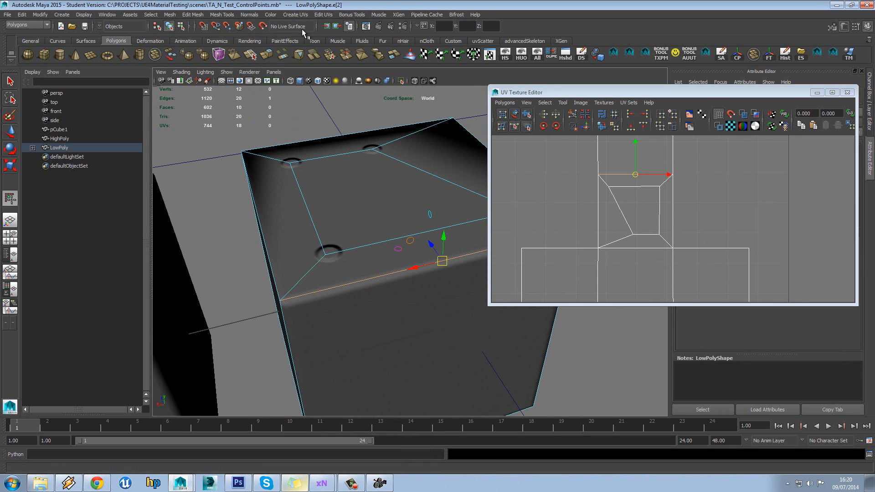
left_click(249, 14)
left_click(286, 104)
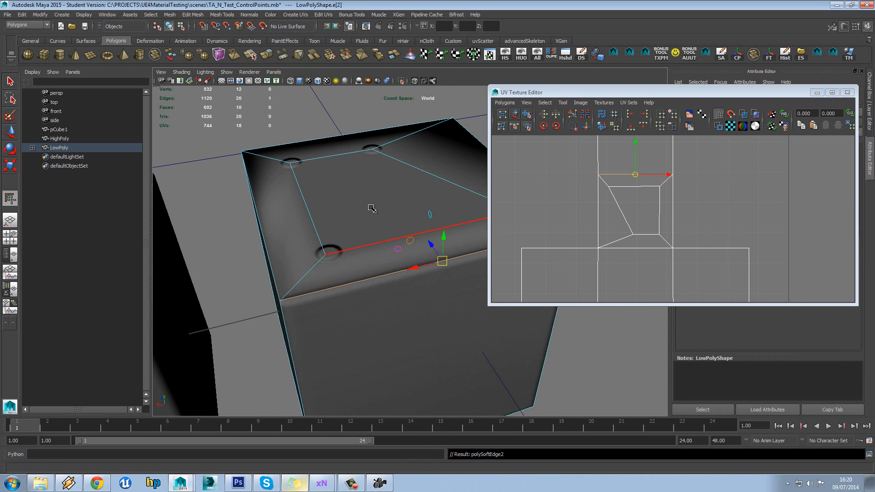
- Move the LowPoly box back onto the HighPoly box and close the UV editor
right_click_drag(372, 209, 412, 198)
scroll(385, 225, "down", 5)
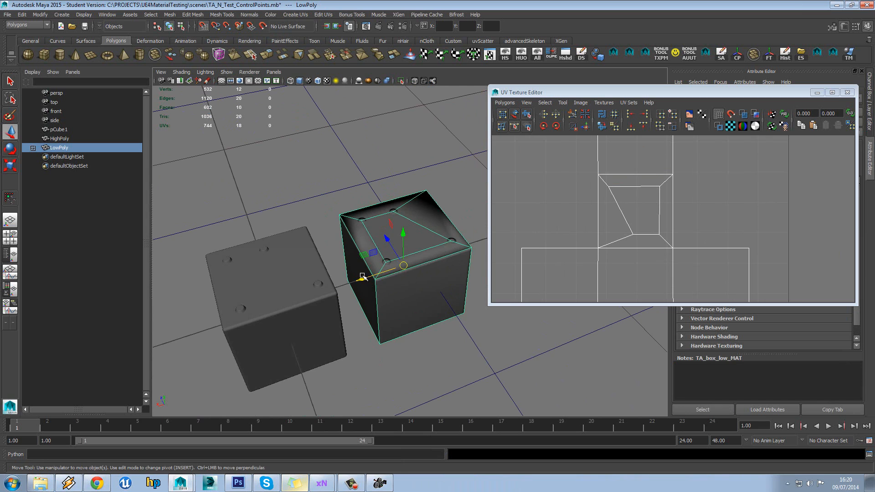
left_click_drag(362, 277, 292, 288)
left_click(847, 92)
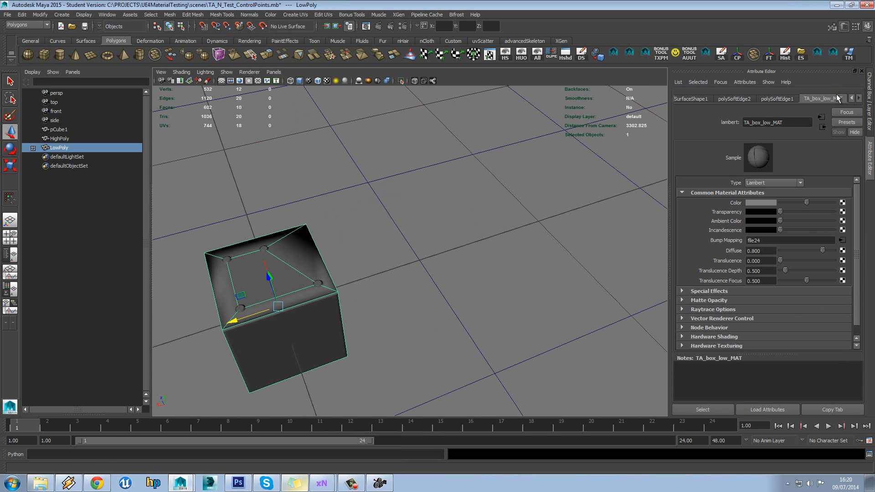
- Rebake the LowPoly tangent-space normal map TA_Box_N.jpg with Transfer Maps, keeping the assigned shader
left_click(848, 54)
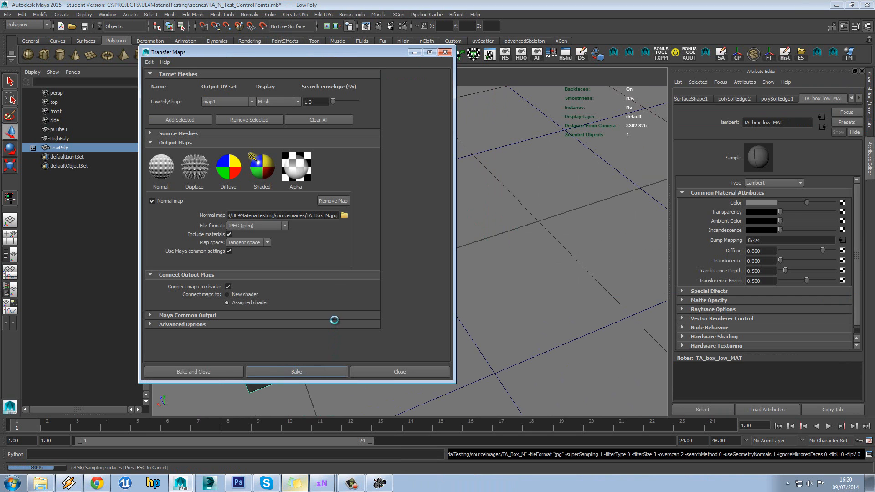
left_click(446, 53)
left_click(274, 289)
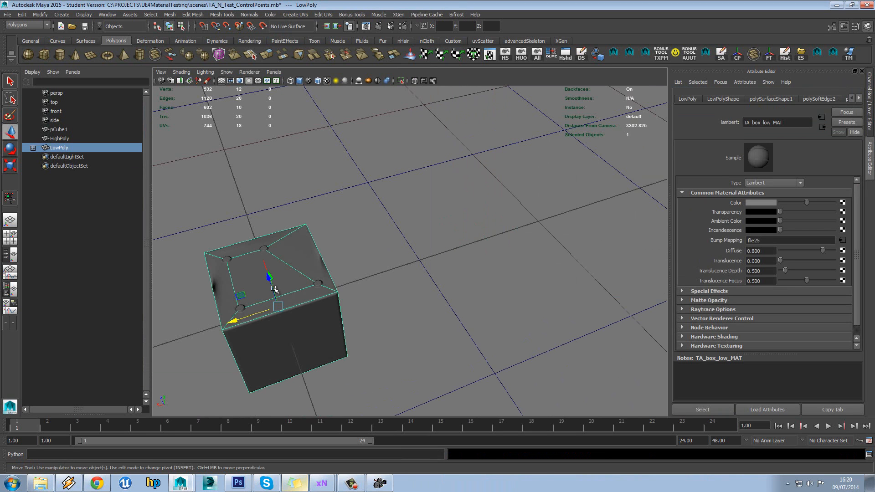
- Move the LowPoly box off the HighPoly box and examine the baked shading along its top edges
left_click_drag(234, 321, 394, 282)
left_click(357, 202)
left_click_drag(402, 232, 362, 209, "alt")
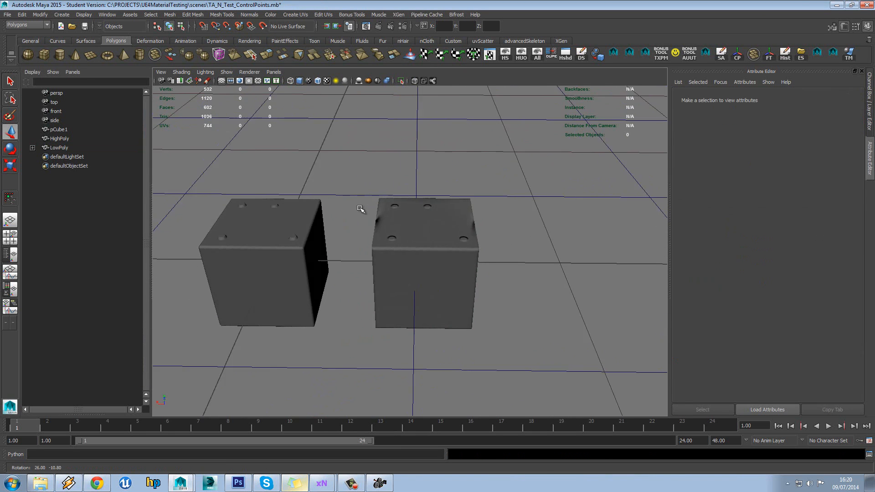
right_click_drag(362, 209, 437, 238, "alt")
left_click_drag(437, 238, 363, 217, "alt")
left_click(334, 210)
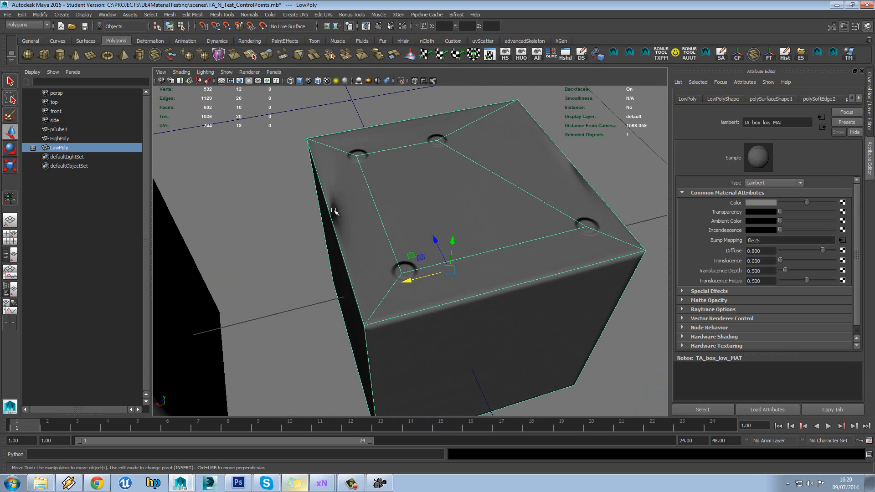
left_click_drag(407, 266, 428, 256, "alt")
scroll(431, 246, "down", 5)
scroll(451, 261, "up", 4)
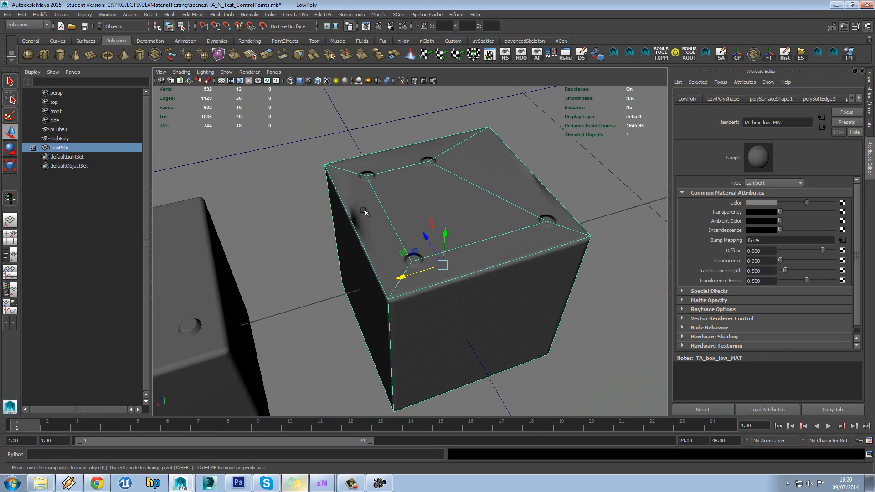
- Insert an edge loop around the LowPoly box's sides just below the top face
left_click_drag(363, 211, 416, 218, "alt")
left_click(393, 226)
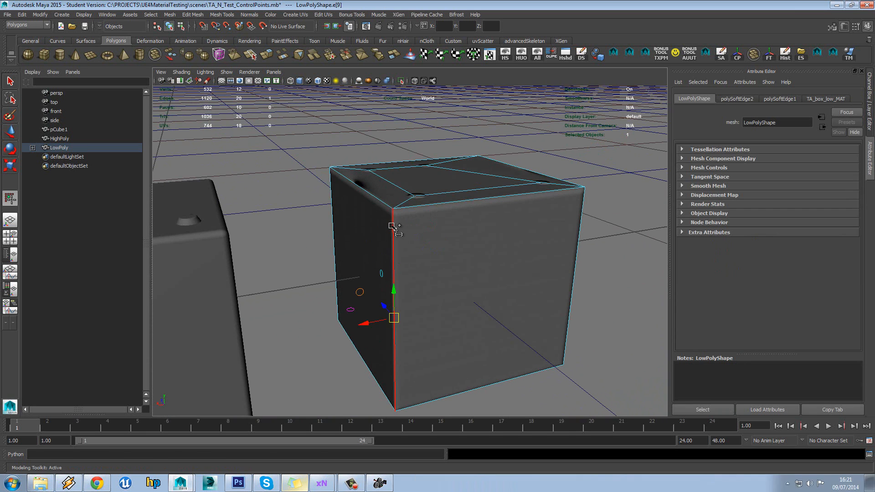
right_click_drag(392, 226, 387, 276, "shift")
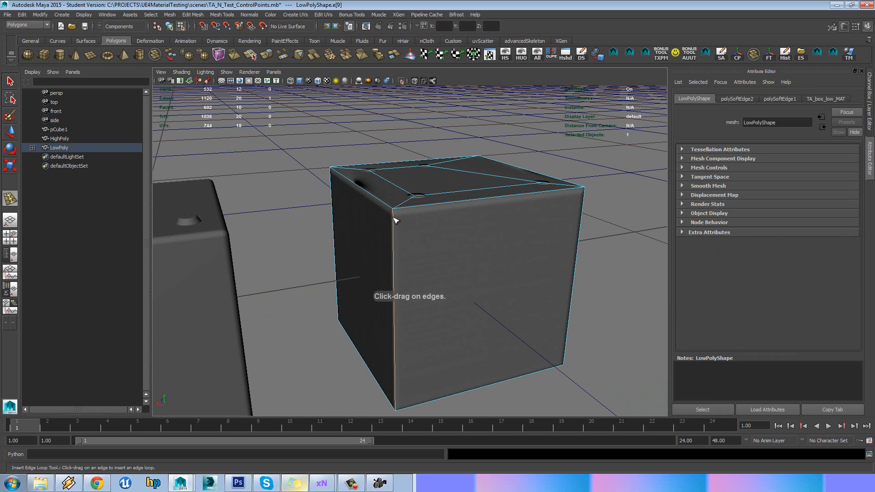
left_click_drag(393, 216, 414, 225)
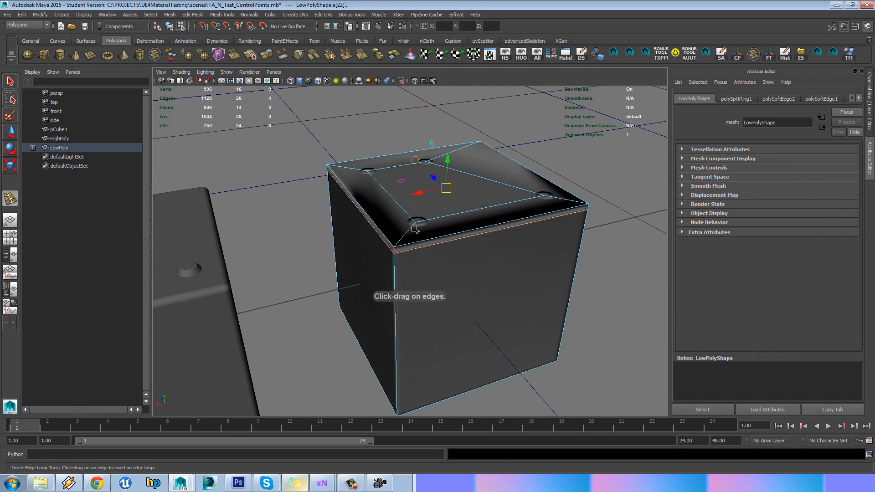
- Align the LowPoly box with the HighPoly box and rebake the normal map TA_Box_N.jpg
right_click_drag(424, 209, 434, 201)
scroll(436, 203, "down", 5)
key("w")
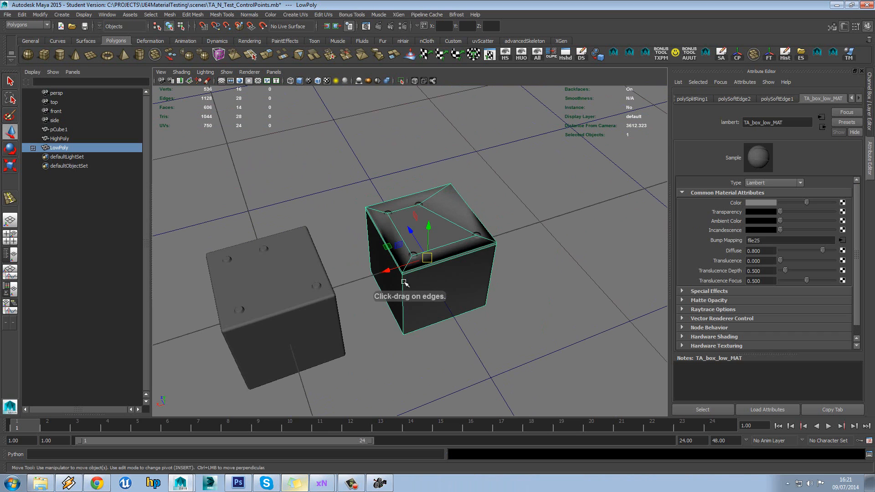
left_click_drag(393, 272, 565, 109)
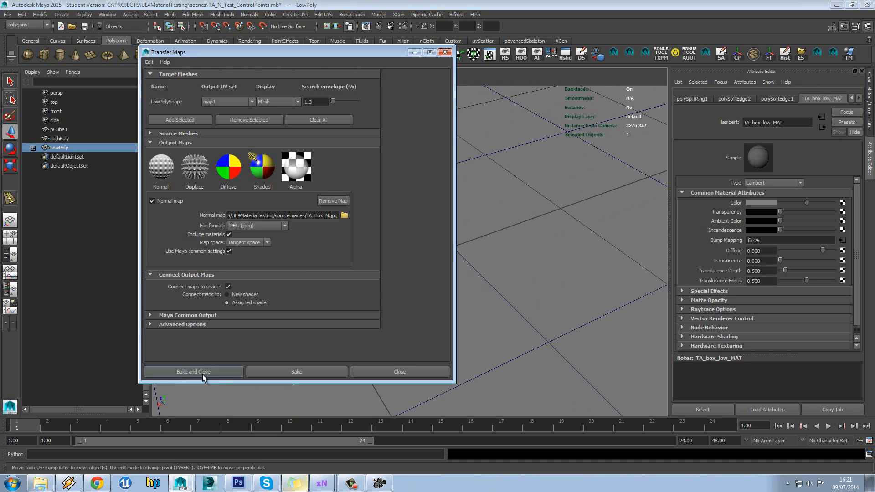
left_click(276, 371)
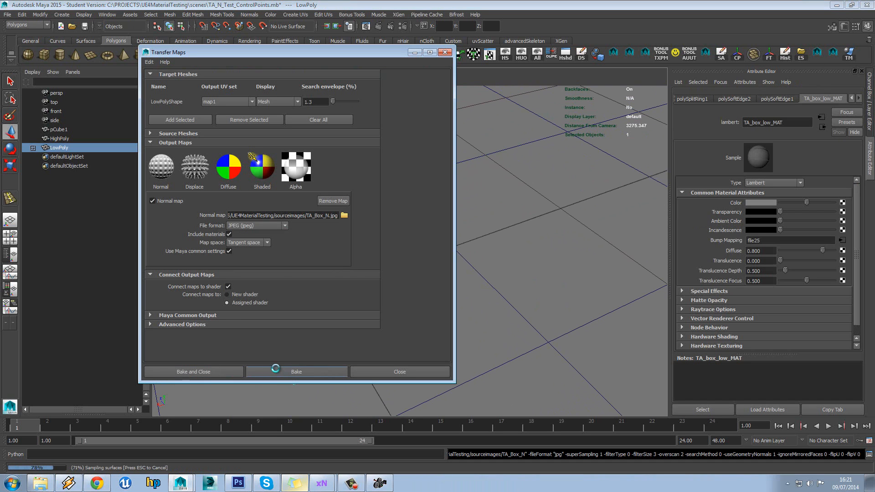
left_click(445, 52)
left_click(324, 301)
- Move the LowPoly box out beside the HighPoly box and examine the rebaked shading around its top border
left_click_drag(281, 307, 455, 256)
left_click_drag(413, 259, 449, 232, "alt")
left_click(393, 220)
left_click_drag(392, 220, 299, 203, "alt")
left_click(357, 289)
left_click(367, 195)
right_click_drag(299, 203, 384, 219, "alt")
left_click(400, 220)
left_click_drag(401, 220, 481, 236, "alt")
left_click(474, 219)
scroll(479, 237, "up", 3)
scroll(474, 235, "down", 5)
left_click(411, 219)
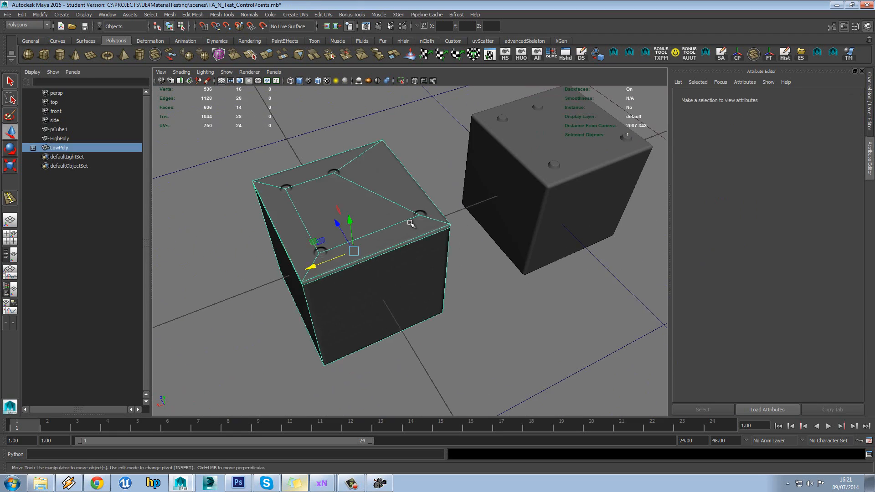
- Examine the LowPoly box's baked edges and studs from low and close angles beside the HighPoly box
left_click_drag(588, 138, 289, 299, "alt")
left_click_drag(360, 234, 285, 228, "alt")
left_click(445, 195)
scroll(397, 212, "up", 2)
left_click_drag(397, 212, 431, 242, "alt")
scroll(423, 244, "up", 5)
scroll(423, 244, "down", 3)
left_click(365, 255)
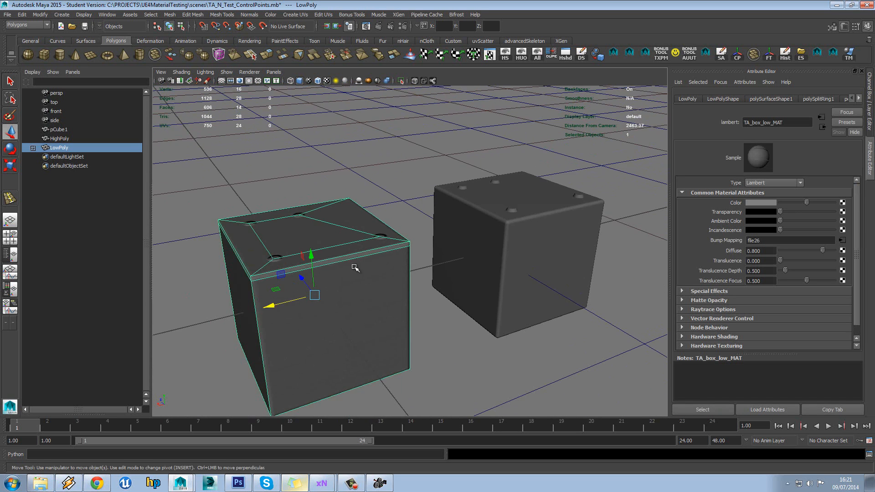
- Select the HighPoly and LowPoly boxes in turn to compare their edges, and view the available normals commands
left_click(434, 262)
left_click_drag(434, 262, 398, 279, "alt")
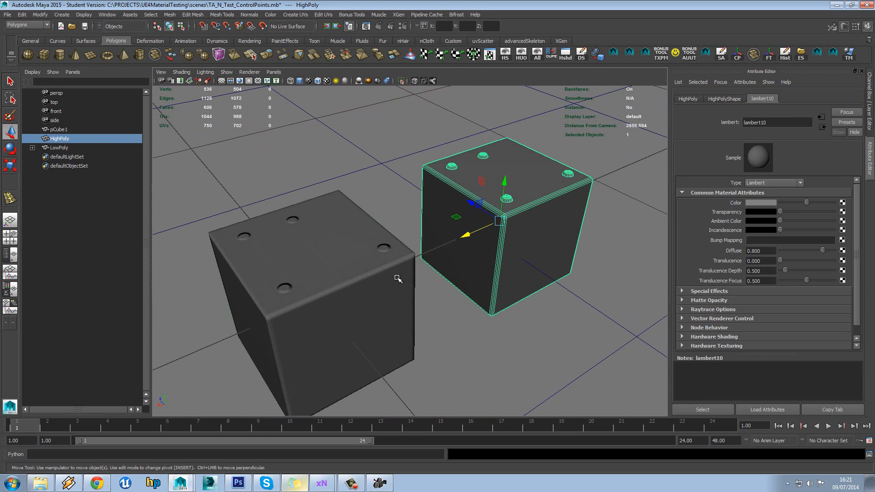
left_click_drag(374, 220, 378, 255, "alt")
left_click(390, 185)
left_click(384, 256)
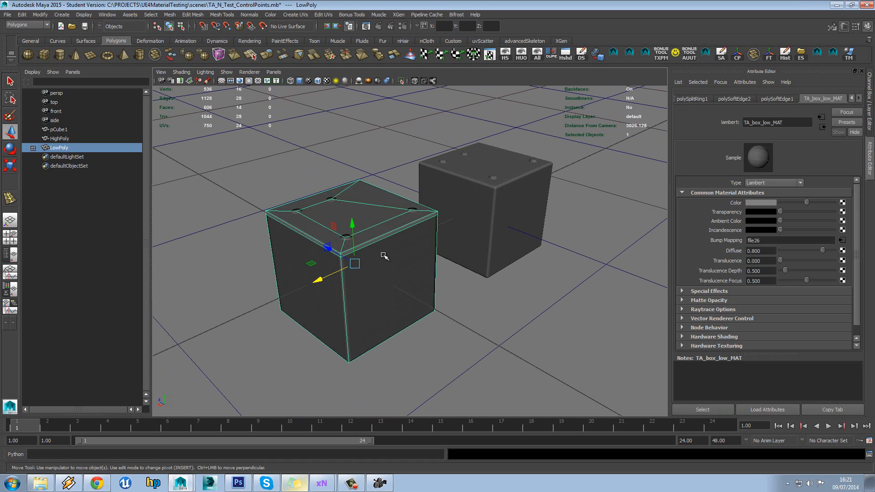
left_click(249, 14)
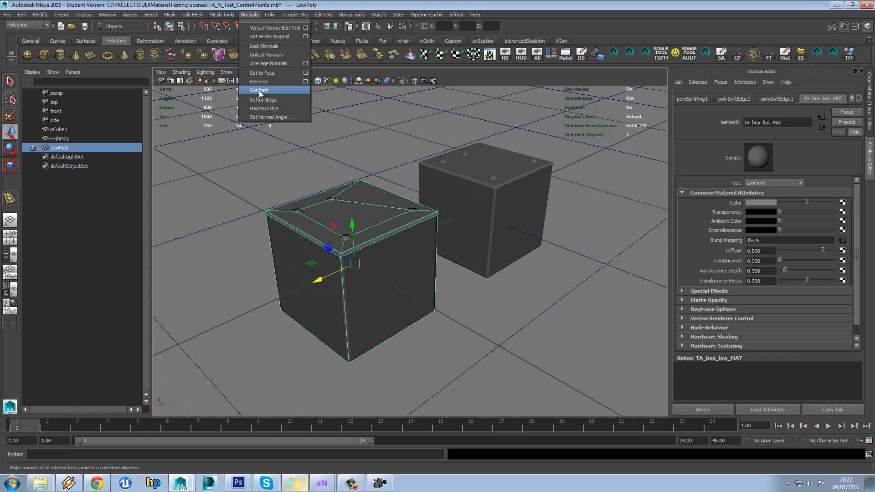
left_click(254, 16)
left_click_drag(389, 169, 376, 177, "alt")
left_click(390, 152)
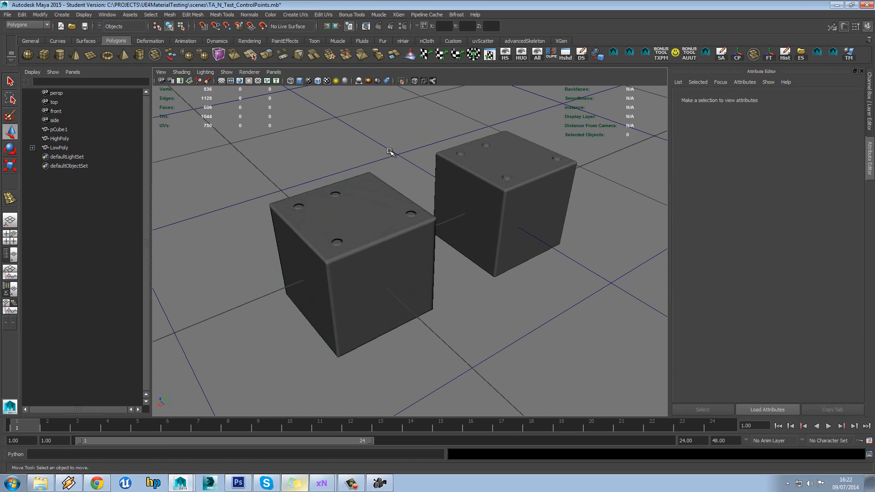
left_click_drag(440, 204, 375, 204, "alt")
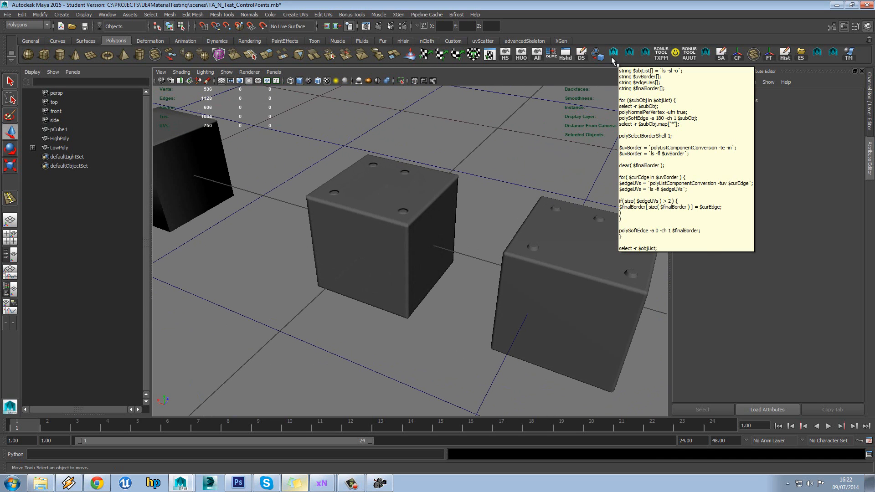
- Open the UV editor to examine the LowPoly box's UV layout, then close it
left_click(489, 56)
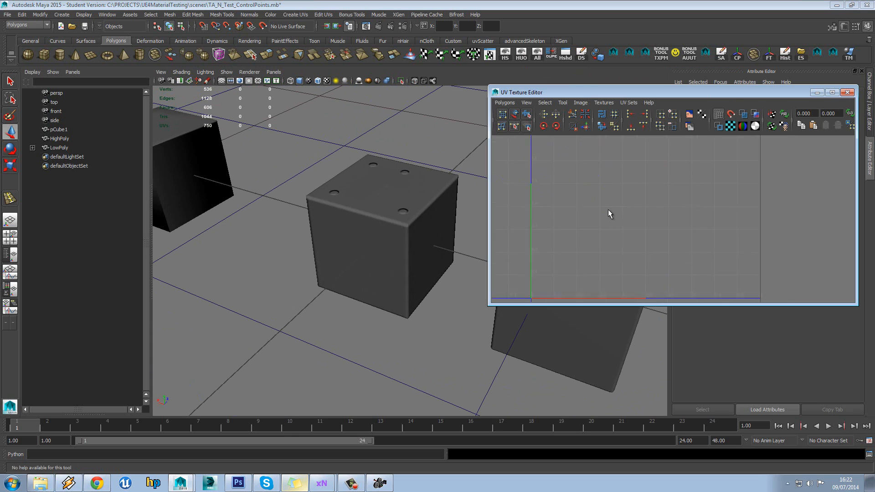
left_click(439, 235)
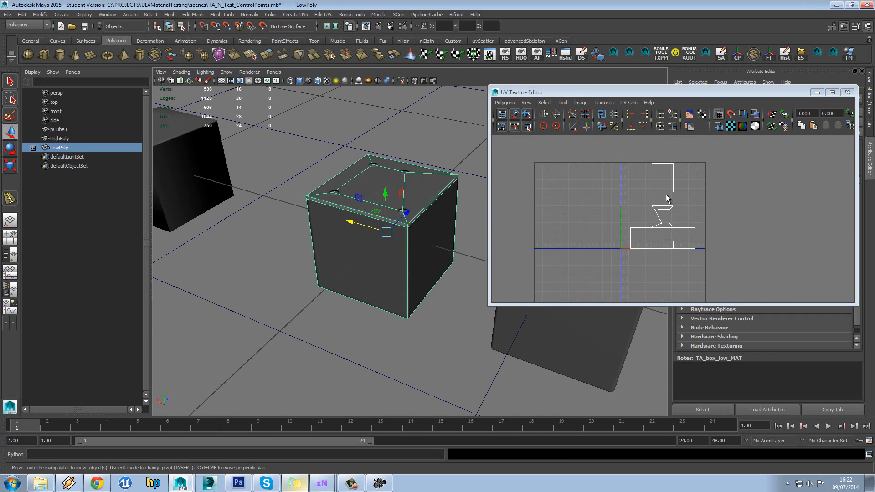
middle_click_drag(680, 191, 672, 192, "alt")
scroll(671, 193, "up", 3)
mouse_move(403, 227)
left_mouse_down("alt")
mouse_move(451, 239)
mouse_move(404, 225)
left_mouse_up("alt")
left_click(353, 213)
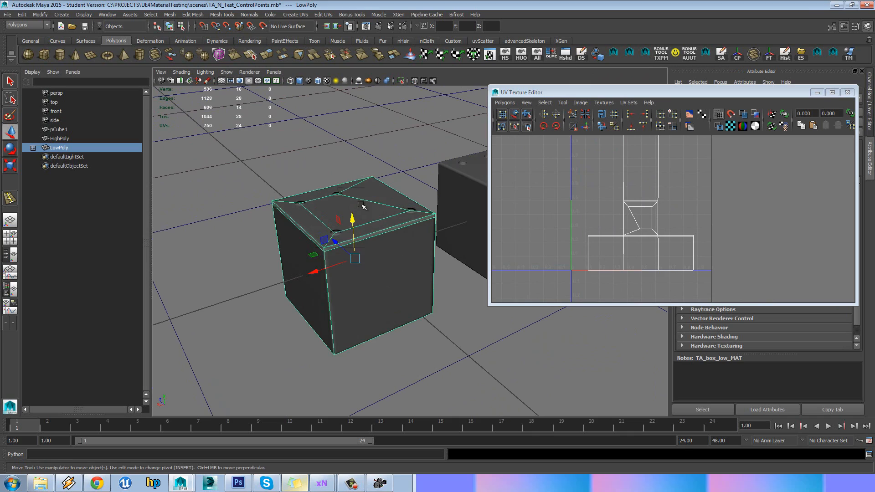
left_click(400, 139)
left_click(847, 92)
- View both boxes' top faces up close and select the LowPoly box to check its edges against the baked detail
left_click_drag(515, 183, 453, 195, "alt")
scroll(454, 195, "up", 4)
middle_click_drag(453, 195, 467, 219, "alt")
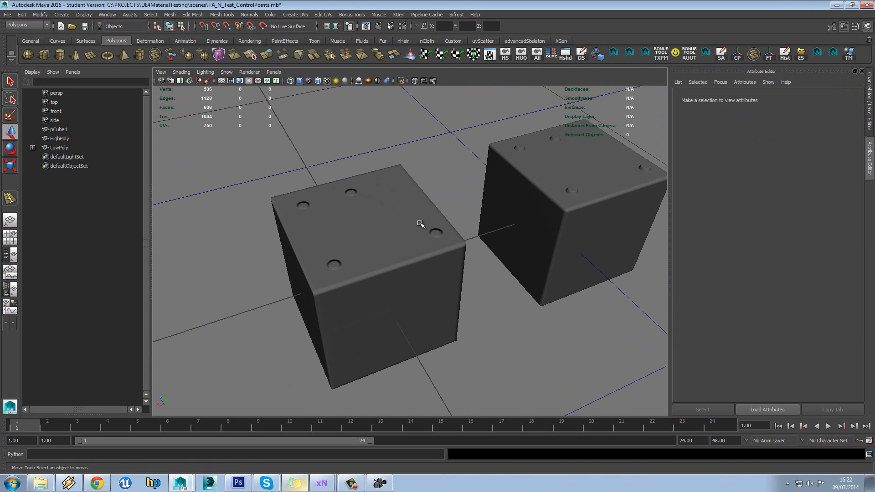
left_click(399, 227)
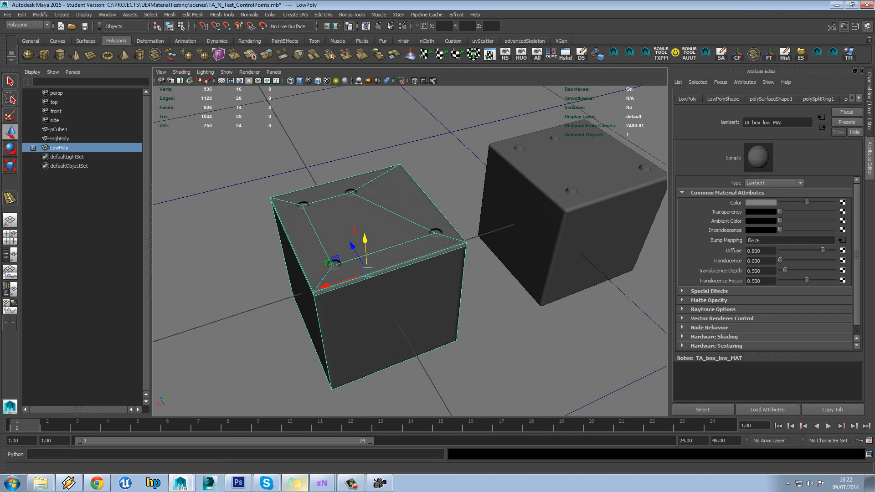